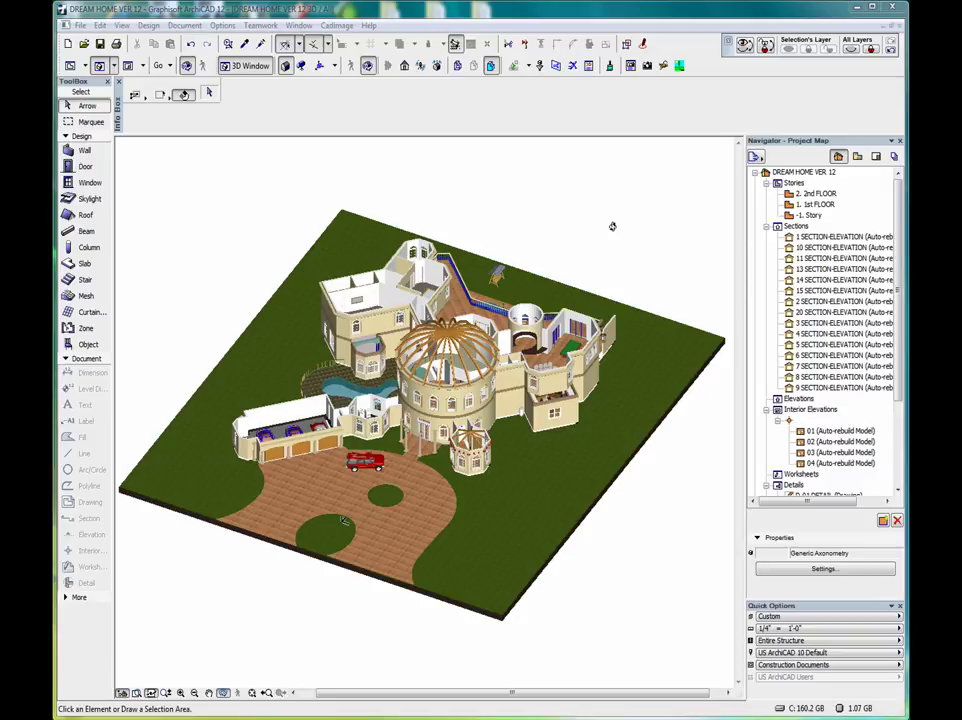
Switch from the 3D axonometric view to the 1st FLOOR plan with F2
{"action": "key", "text": "F2"}
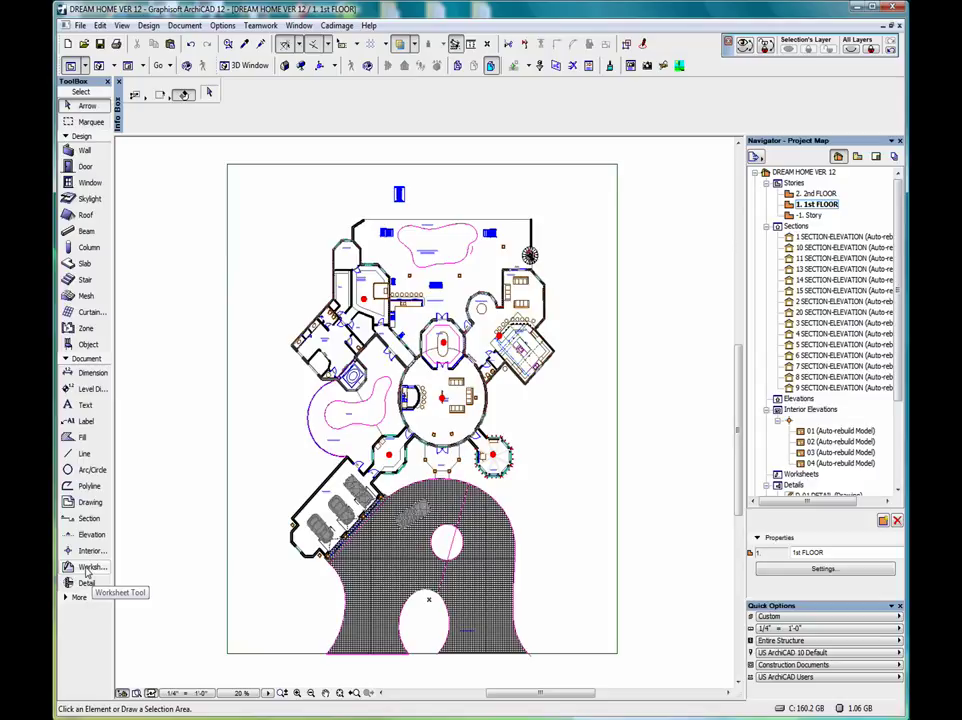
Collapse the Navigator's Sections folder and check the Worksheets context menu without choosing anything
{"action": "left_click", "coordinate": [766, 227]}
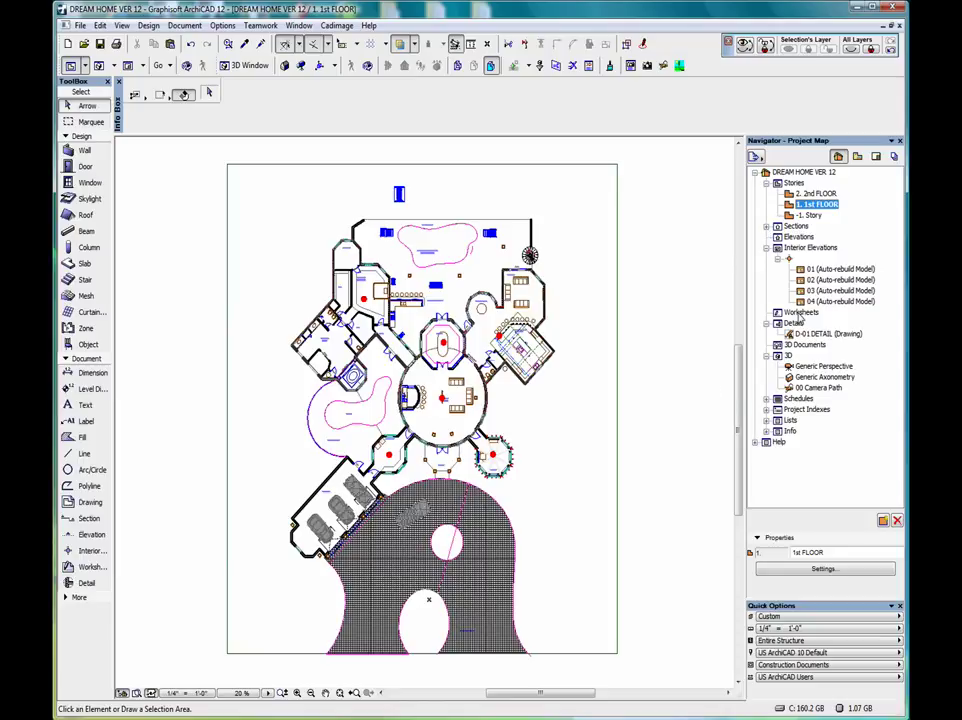
{"action": "right_click", "coordinate": [800, 314]}
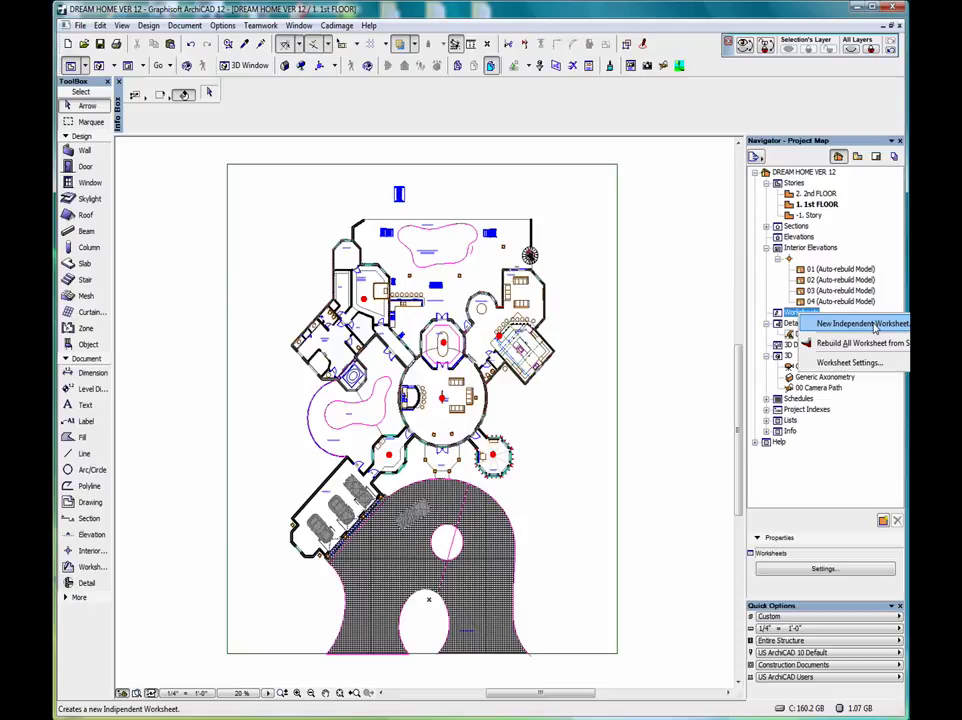
{"action": "left_click", "coordinate": [702, 364]}
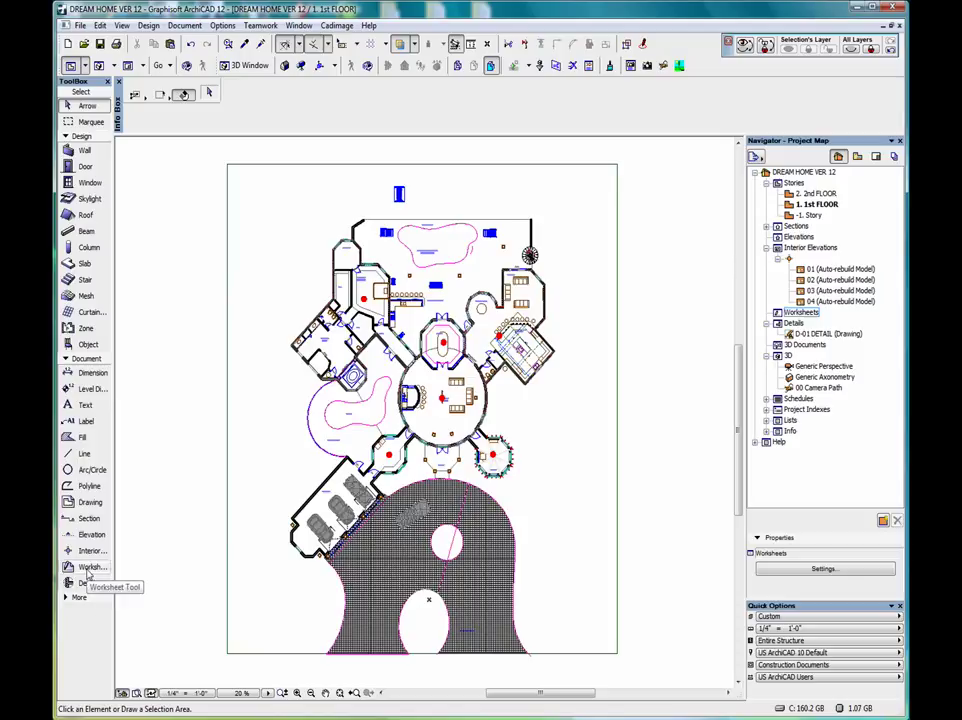
Draw a worksheet boundary around the Great Room bar, place its marker, and open W-02 Worksheet
{"action": "left_click", "coordinate": [89, 568]}
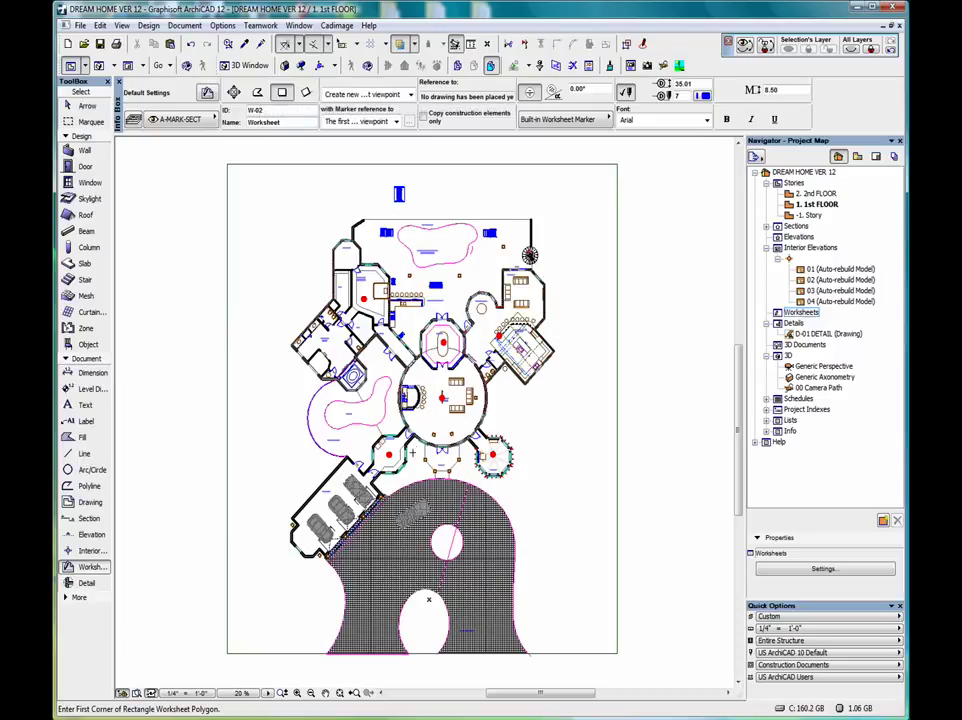
{"action": "scroll", "coordinate": [376, 401], "scroll_direction": "up", "scroll_amount": 5}
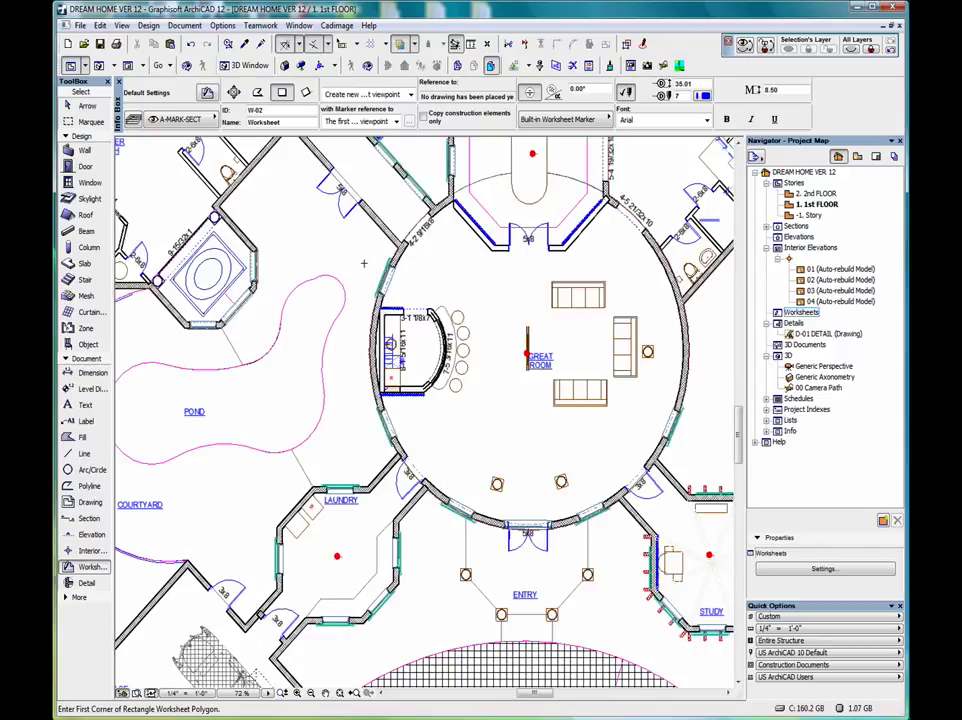
{"action": "left_click", "coordinate": [357, 292]}
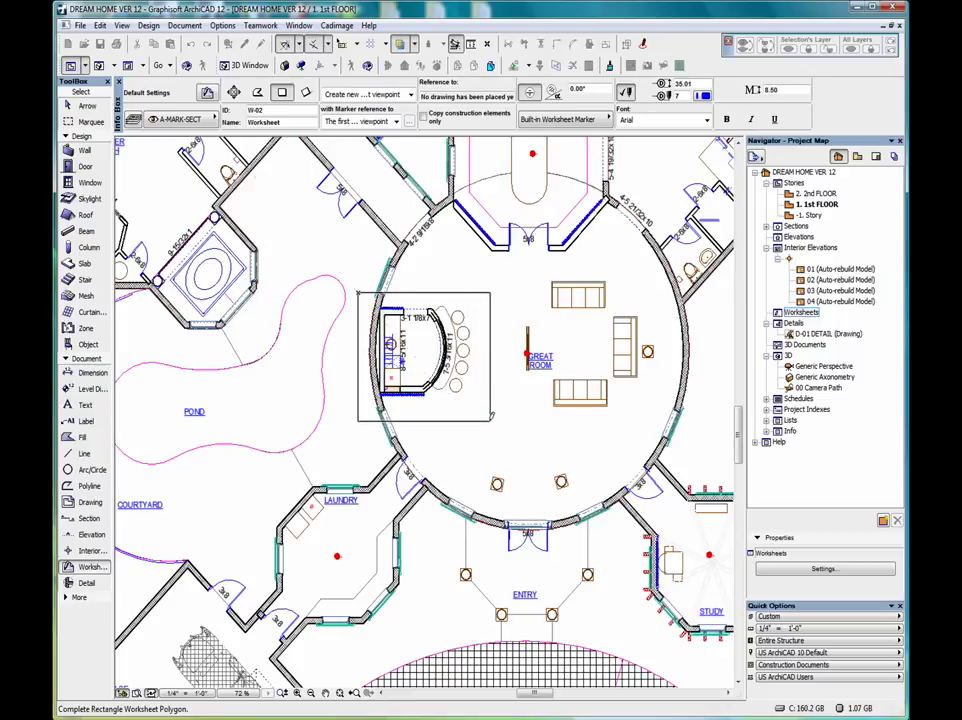
{"action": "left_click", "coordinate": [500, 411]}
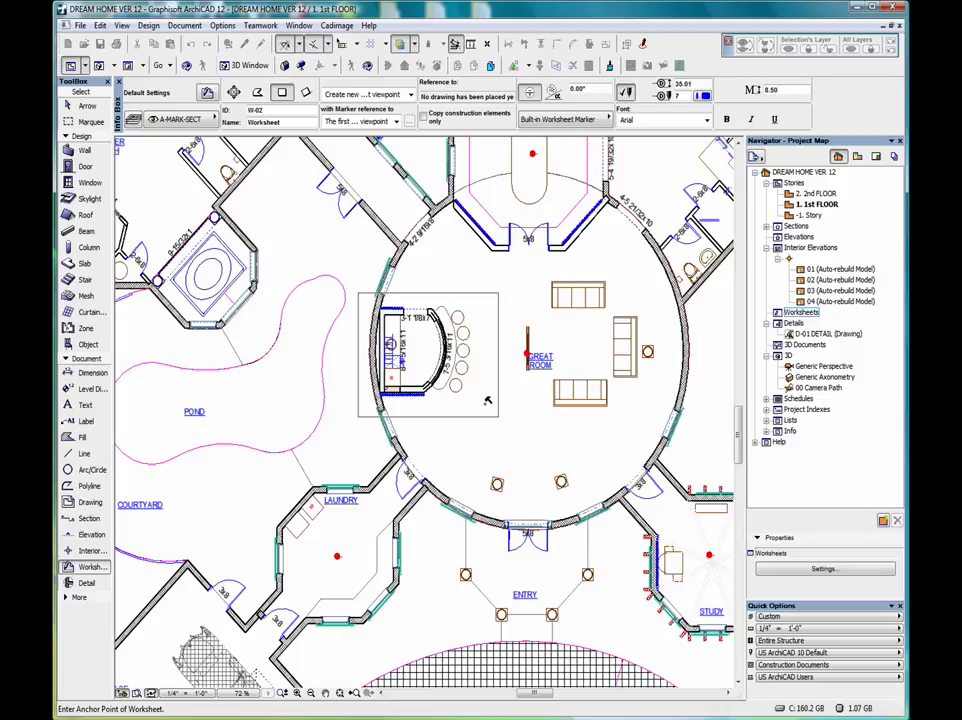
{"action": "left_click", "coordinate": [484, 399]}
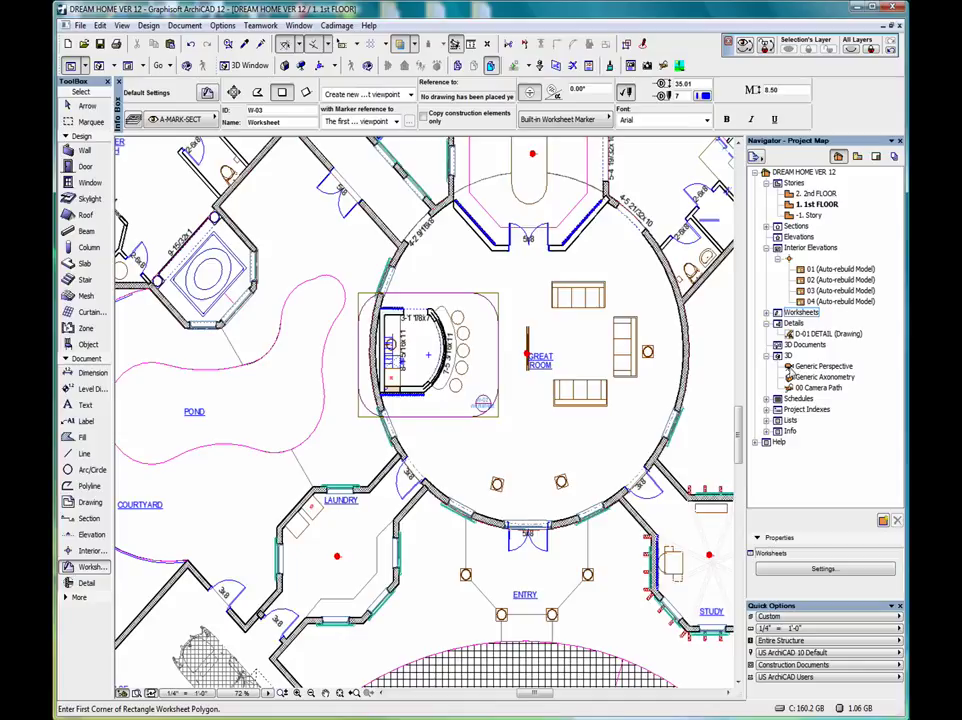
{"action": "double_click", "coordinate": [798, 313]}
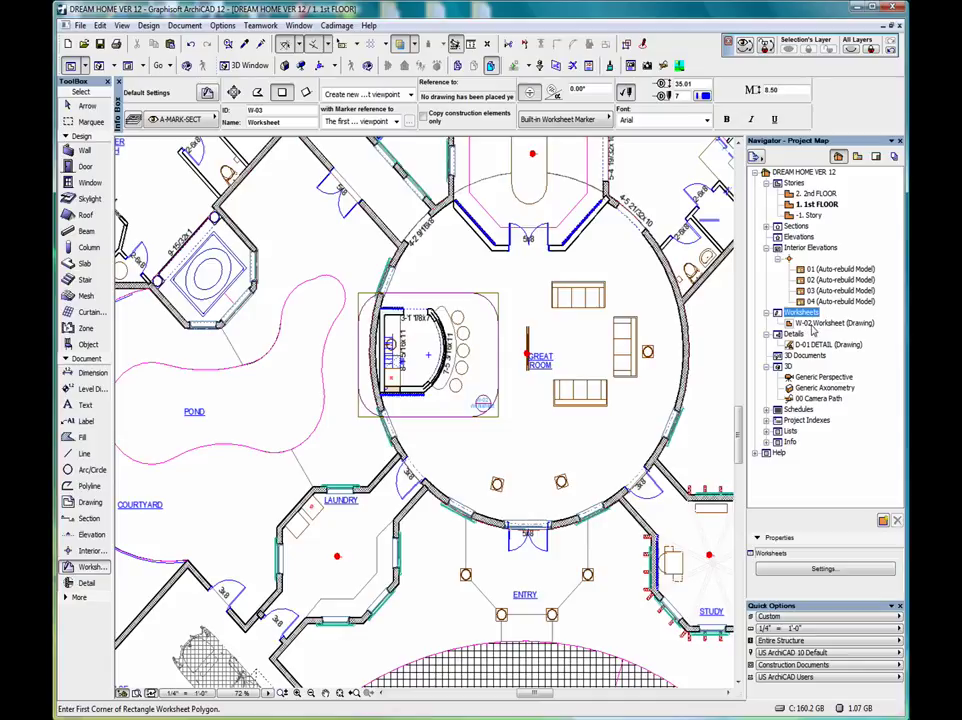
{"action": "double_click", "coordinate": [815, 324]}
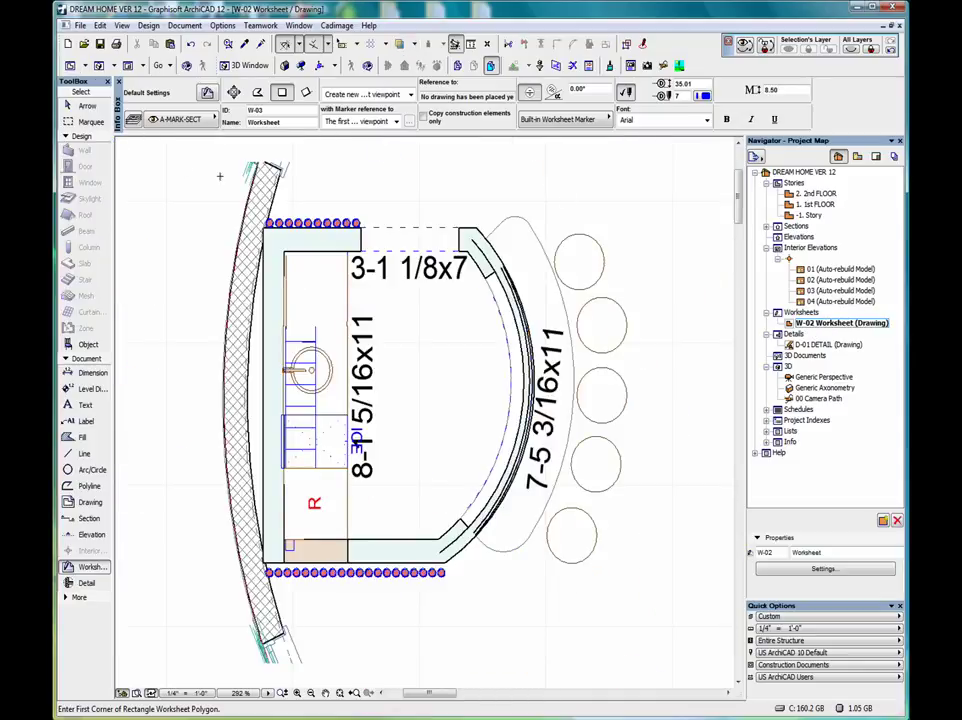
Move the dashed line, undo it, then box-select the entire W-02 bar drawing
{"action": "left_click", "coordinate": [82, 105]}
{"action": "left_click", "coordinate": [470, 222]}
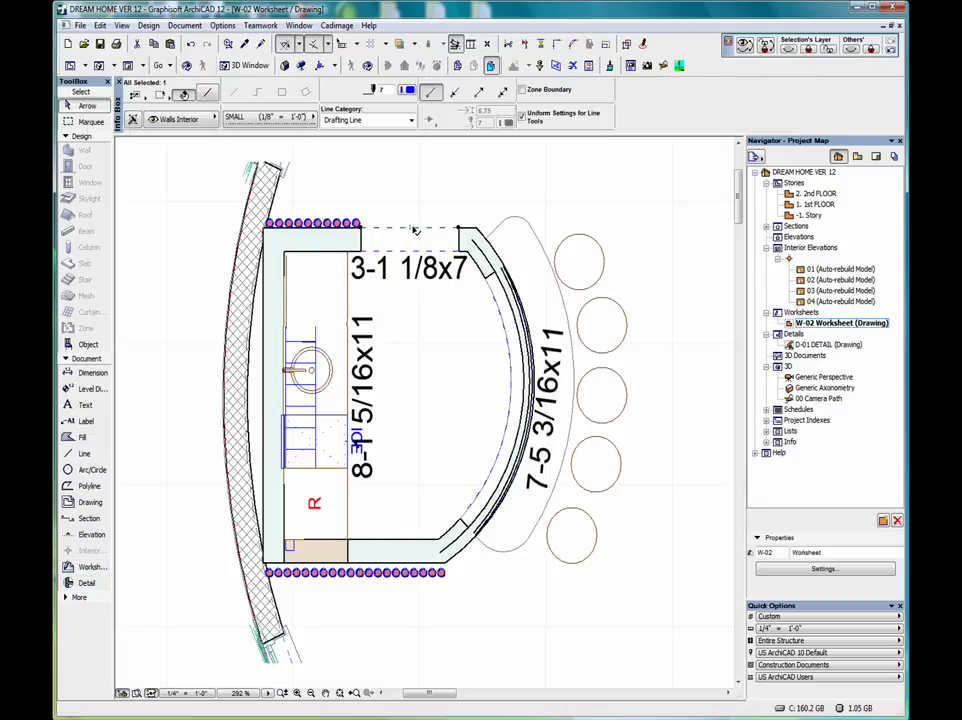
{"action": "left_click_drag", "start_coordinate": [470, 222], "coordinate": [530, 182]}
{"action": "key", "text": "ctrl+z"}
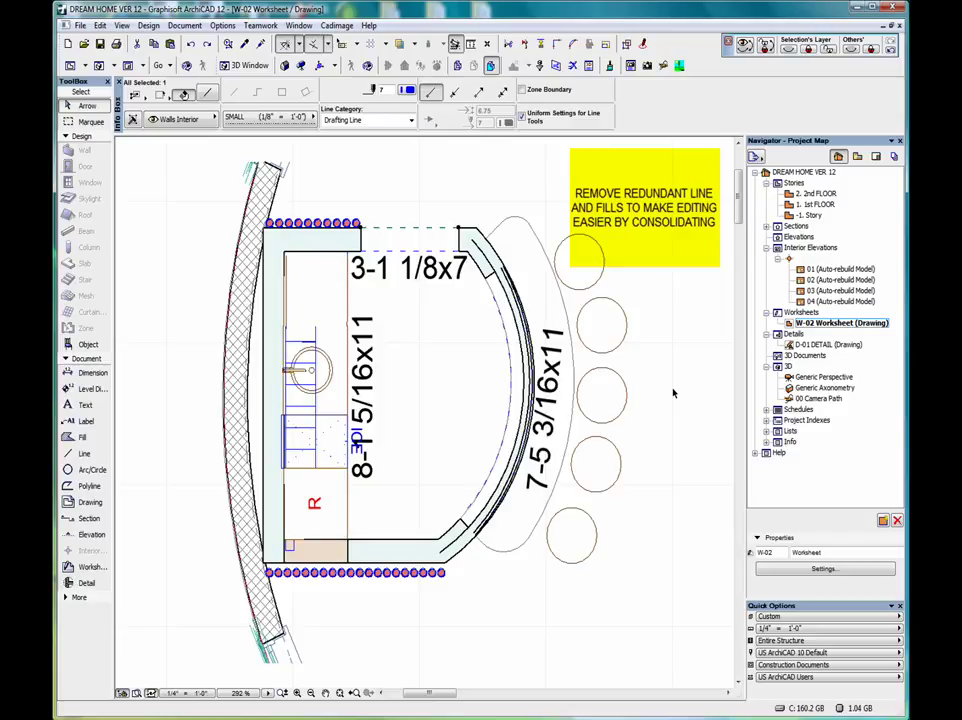
{"action": "left_click", "coordinate": [163, 334]}
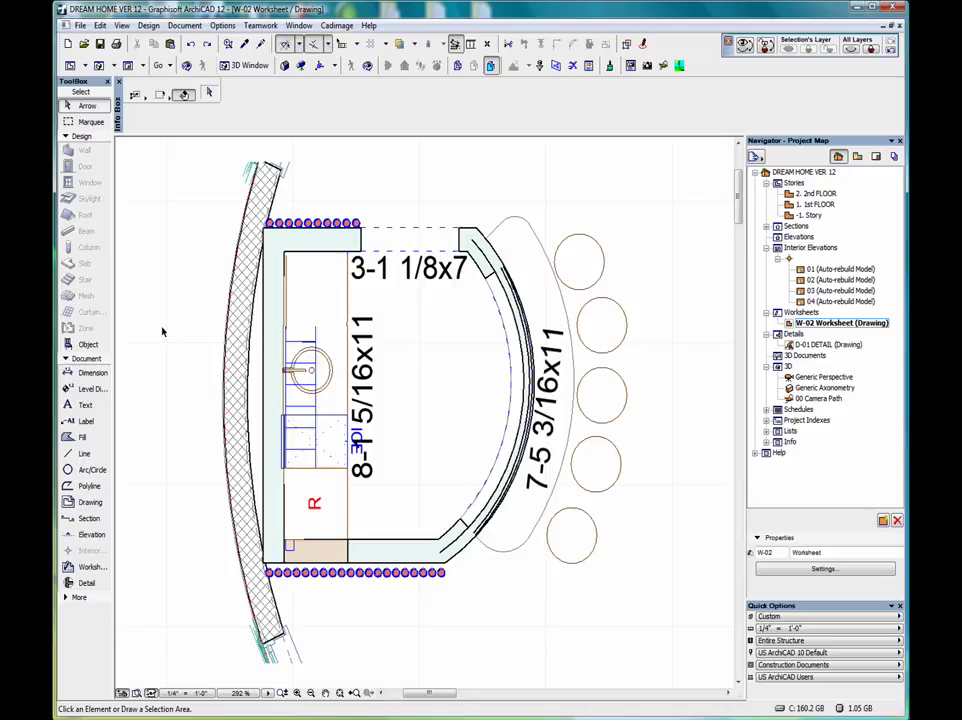
{"action": "left_click", "coordinate": [169, 146]}
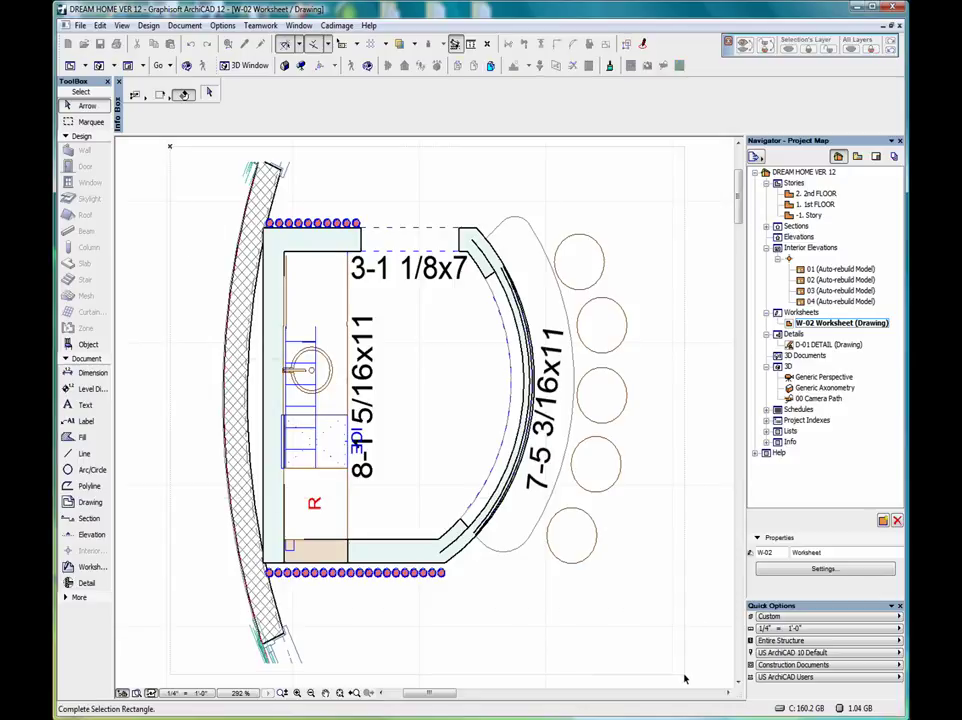
{"action": "left_click", "coordinate": [672, 638]}
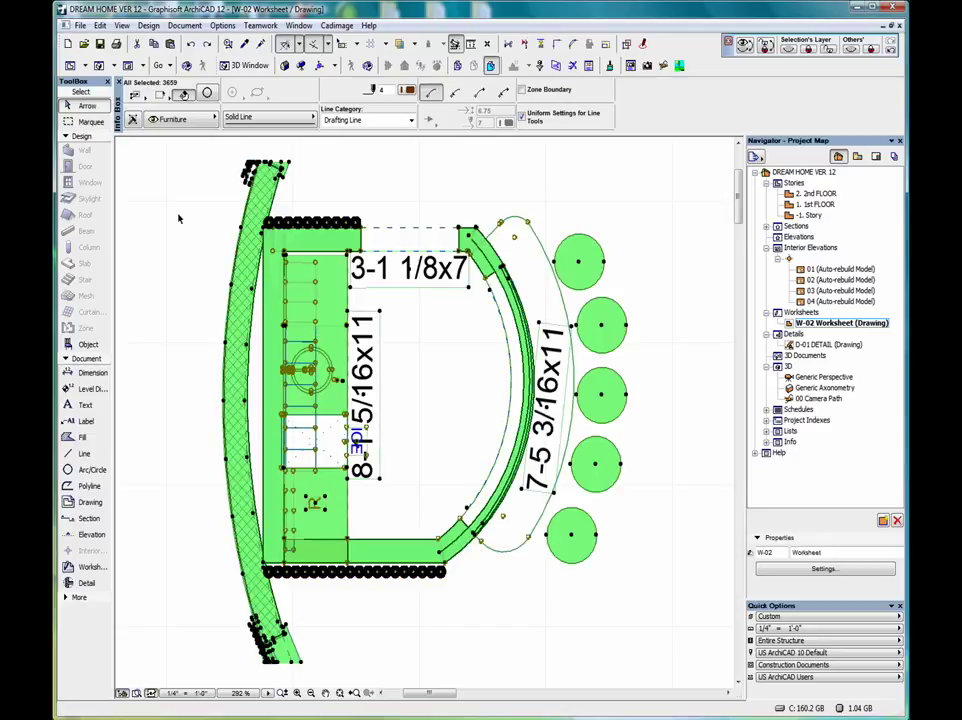
Launch Edit > Reshape > Linework Consolidation and drag the wizard up and left
{"action": "left_click", "coordinate": [101, 25]}
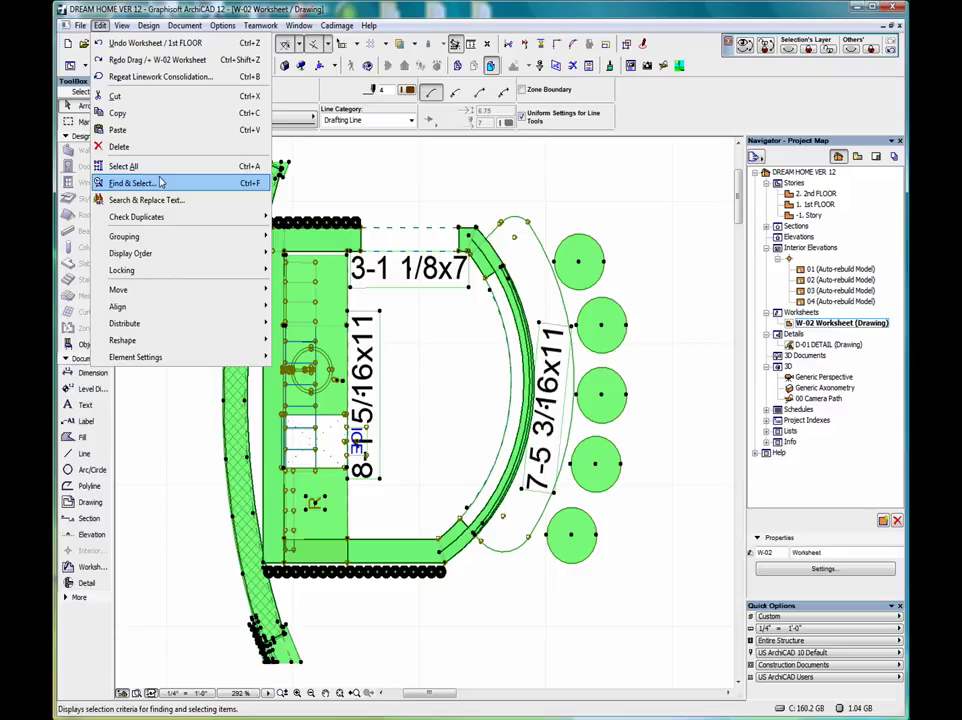
{"action": "left_click", "coordinate": [484, 175]}
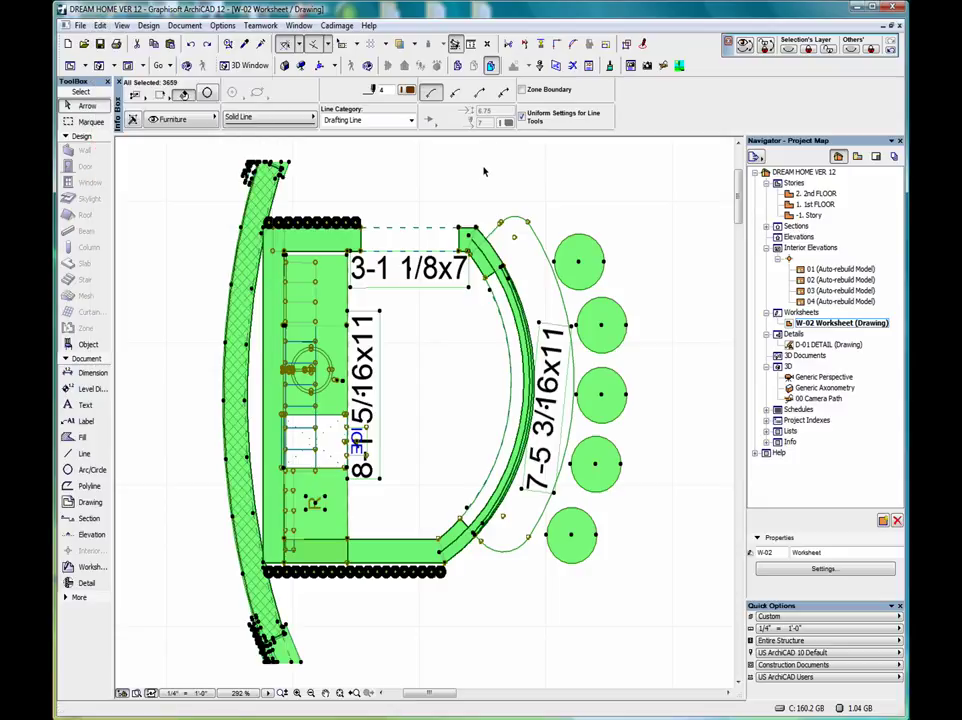
{"action": "left_click", "coordinate": [100, 26]}
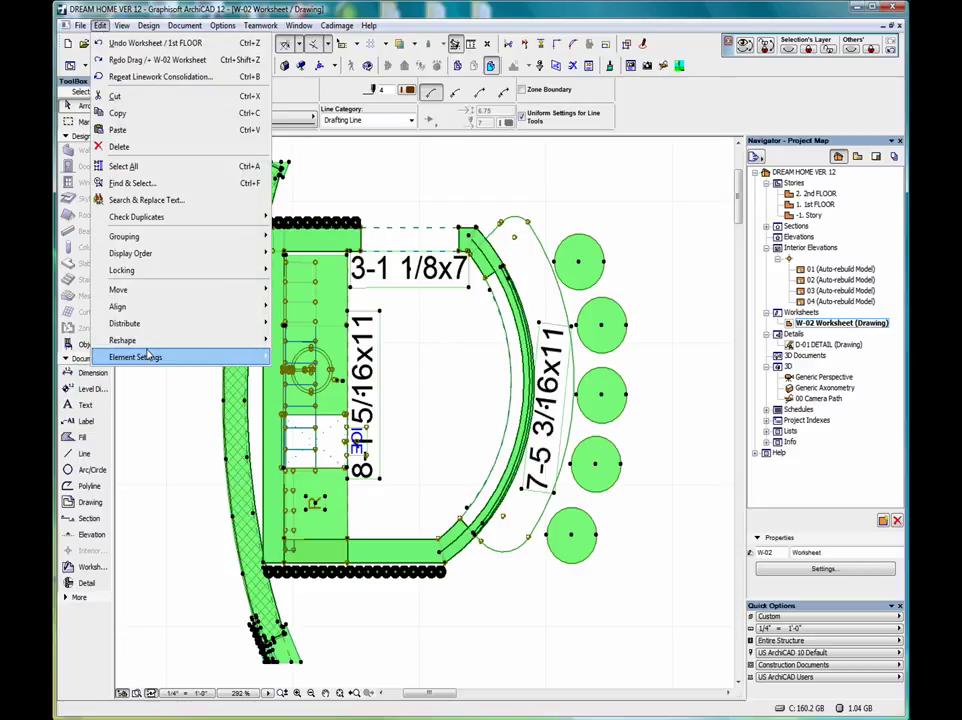
{"action": "mouse_move", "coordinate": [150, 341]}
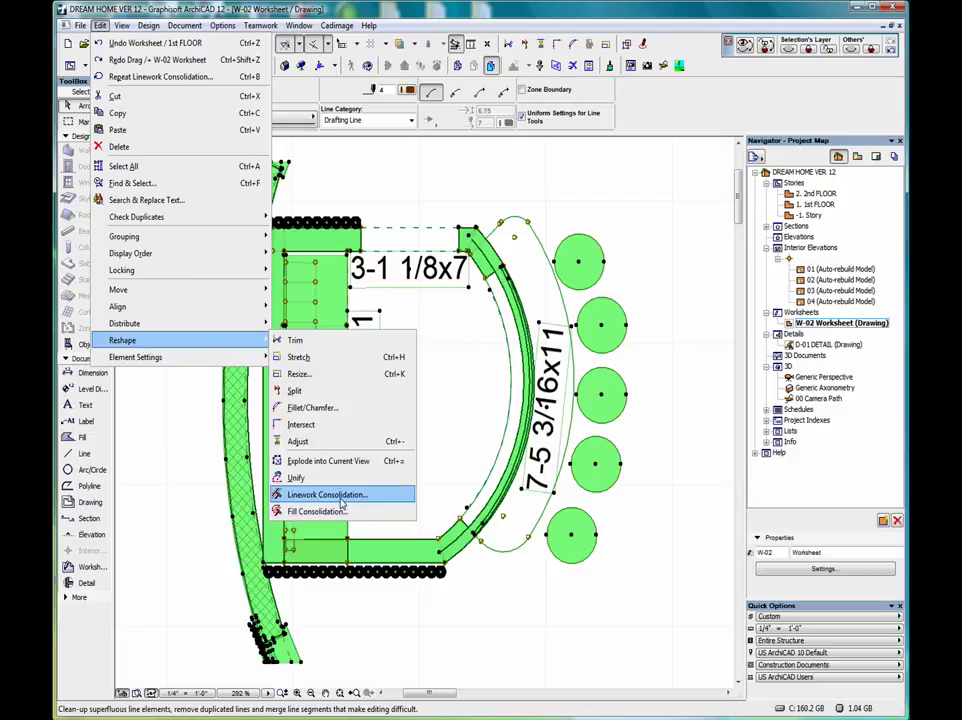
{"action": "left_click", "coordinate": [342, 497]}
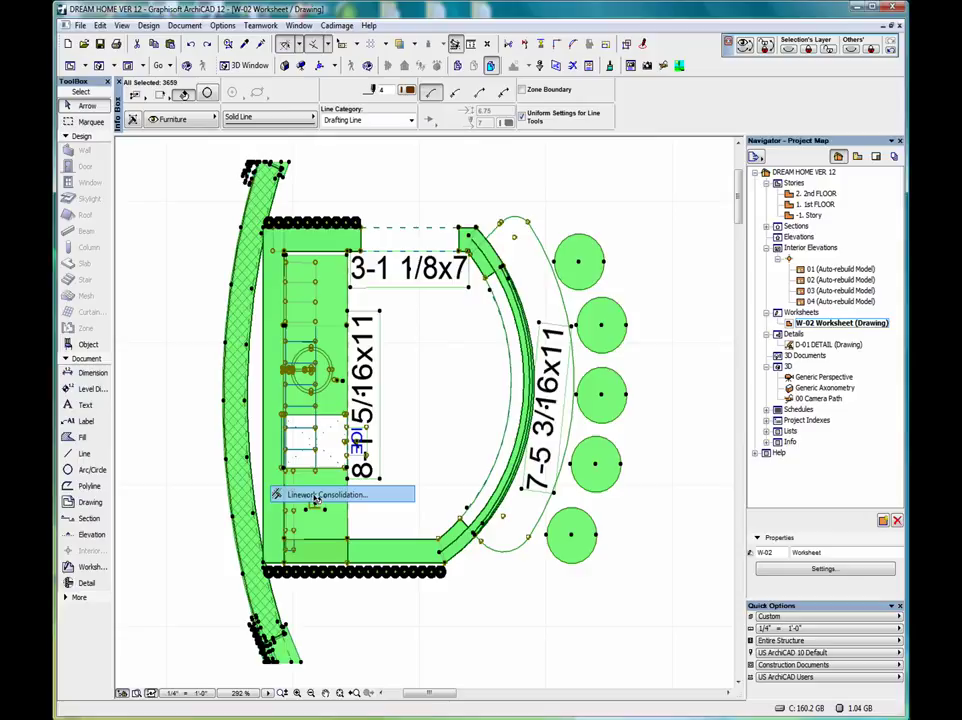
{"action": "left_click_drag", "start_coordinate": [632, 186], "coordinate": [487, 149]}
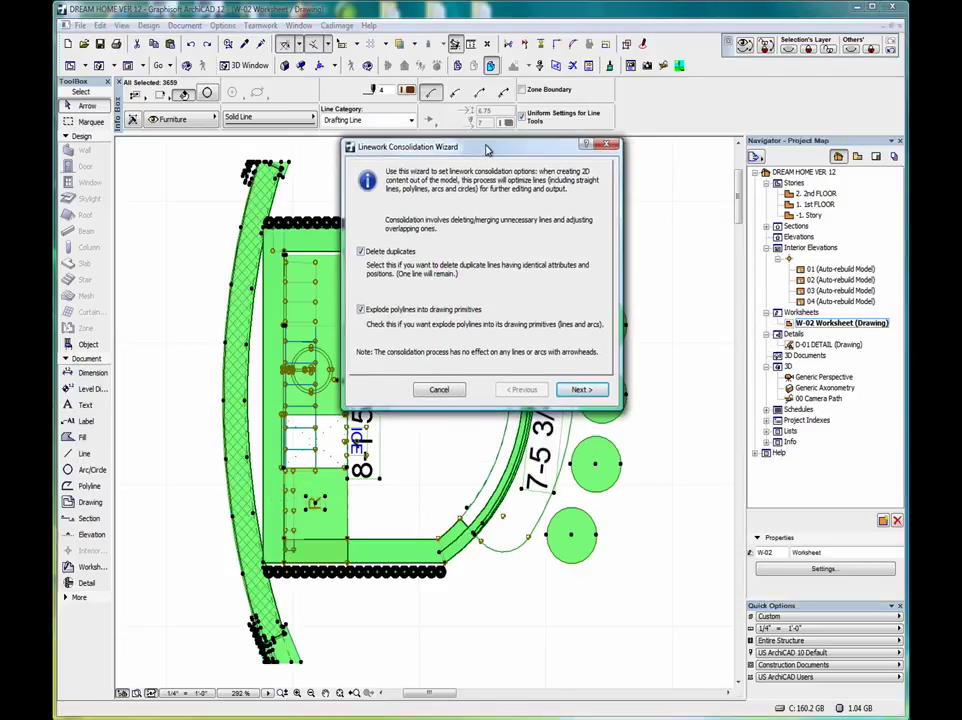
Try the ignore layer, pen and line category options, leaving all of them unchecked
{"action": "left_click", "coordinate": [581, 390]}
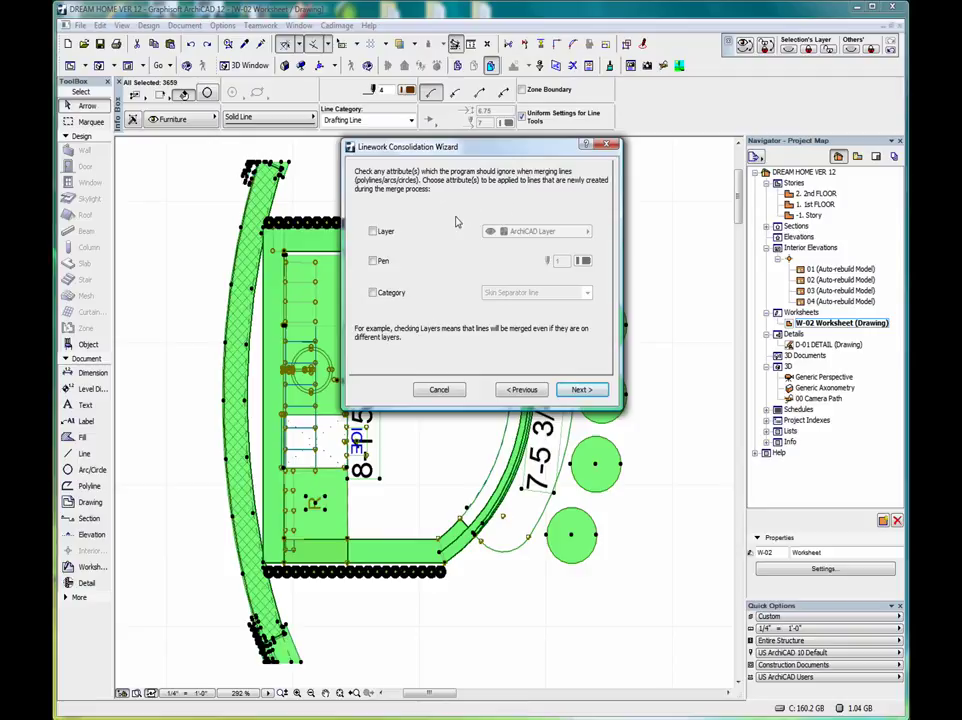
{"action": "left_click", "coordinate": [372, 231]}
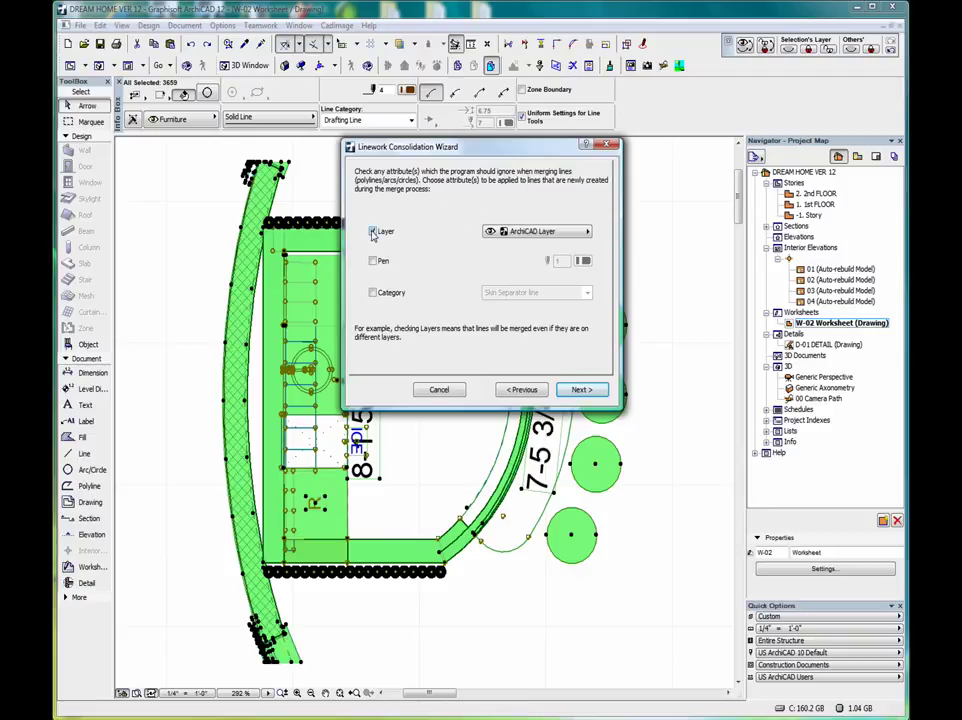
{"action": "left_click", "coordinate": [372, 231]}
{"action": "left_click", "coordinate": [372, 261]}
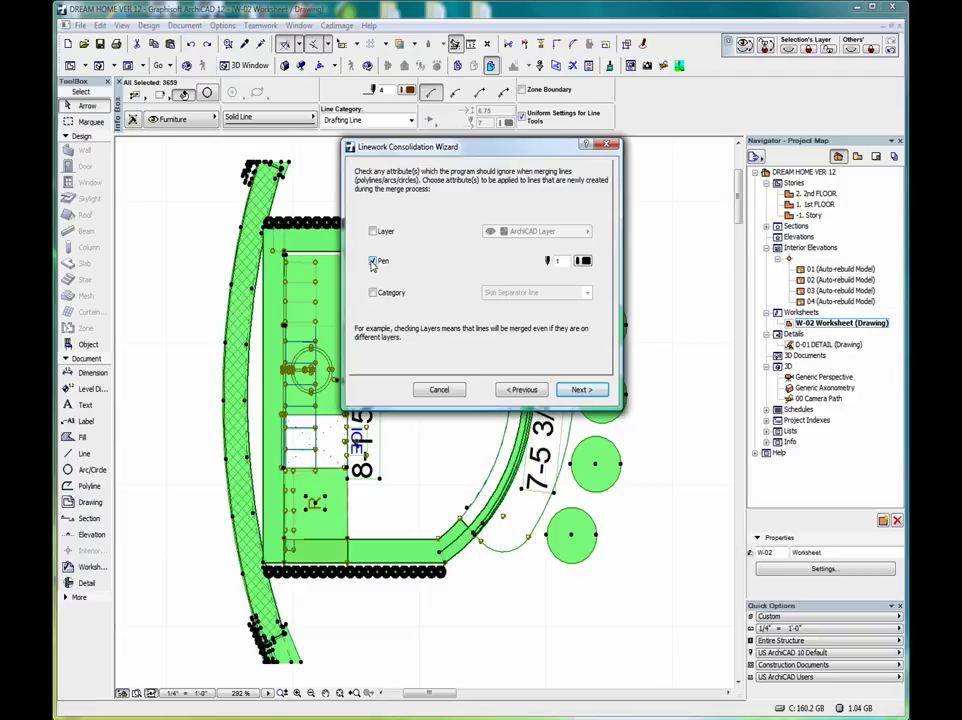
{"action": "left_click", "coordinate": [372, 261]}
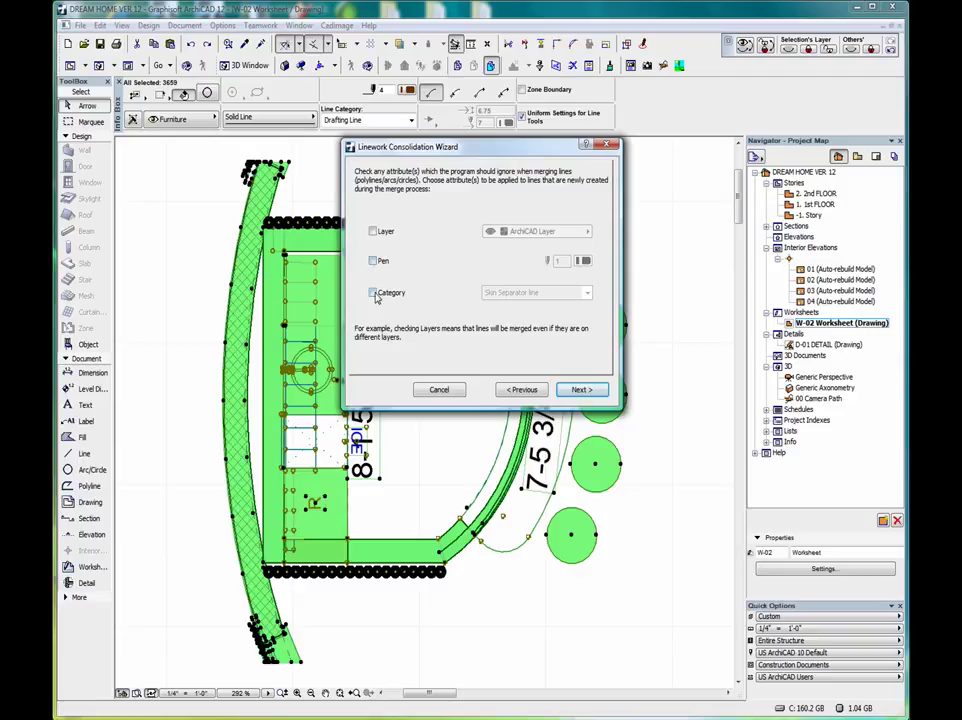
{"action": "left_click", "coordinate": [373, 293]}
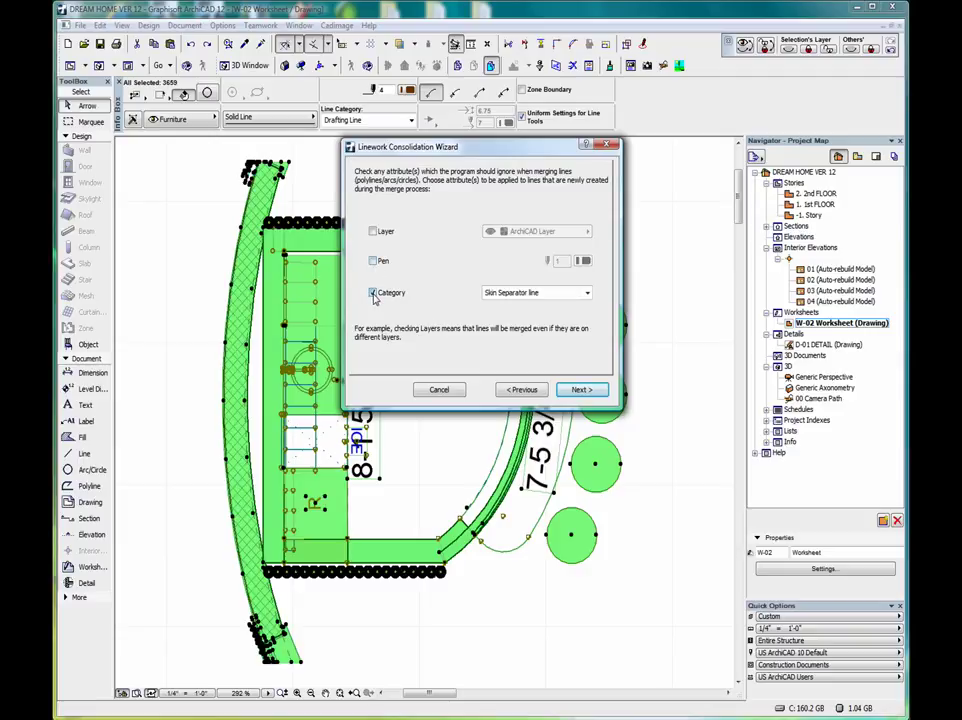
{"action": "left_click", "coordinate": [587, 293]}
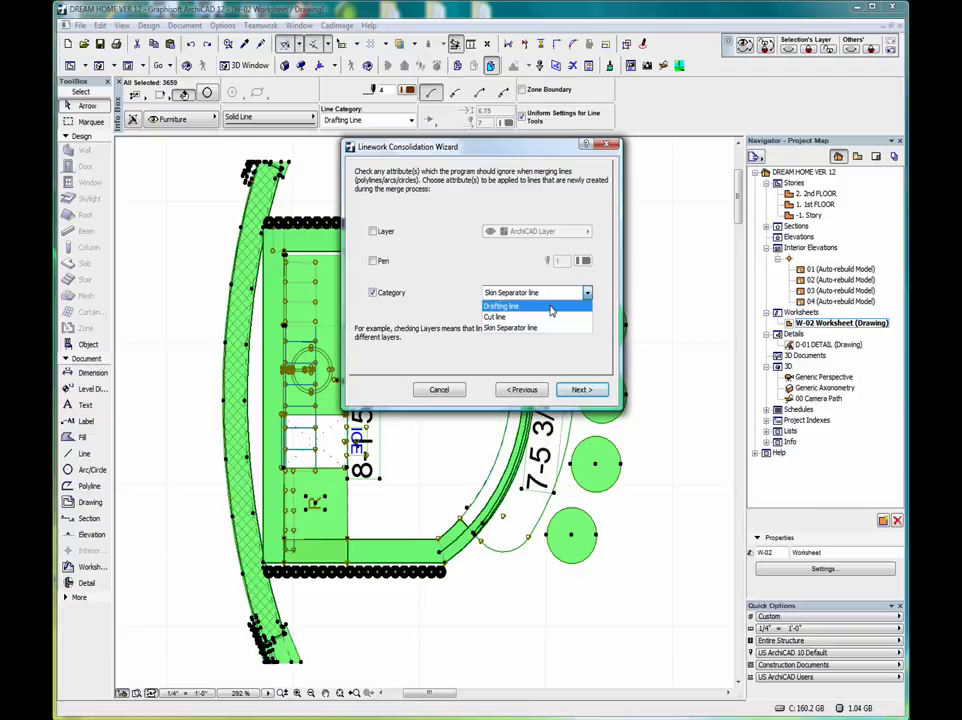
{"action": "left_click", "coordinate": [447, 270]}
{"action": "left_click", "coordinate": [372, 292]}
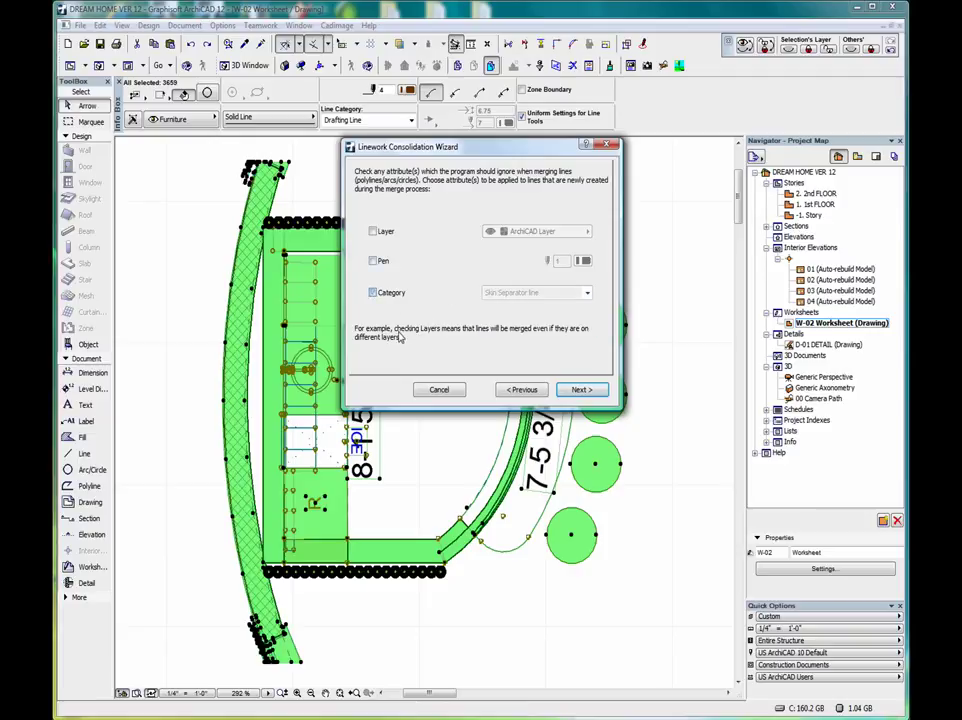
Advance through the remaining wizard pages and run Consolidate
{"action": "left_click", "coordinate": [579, 390]}
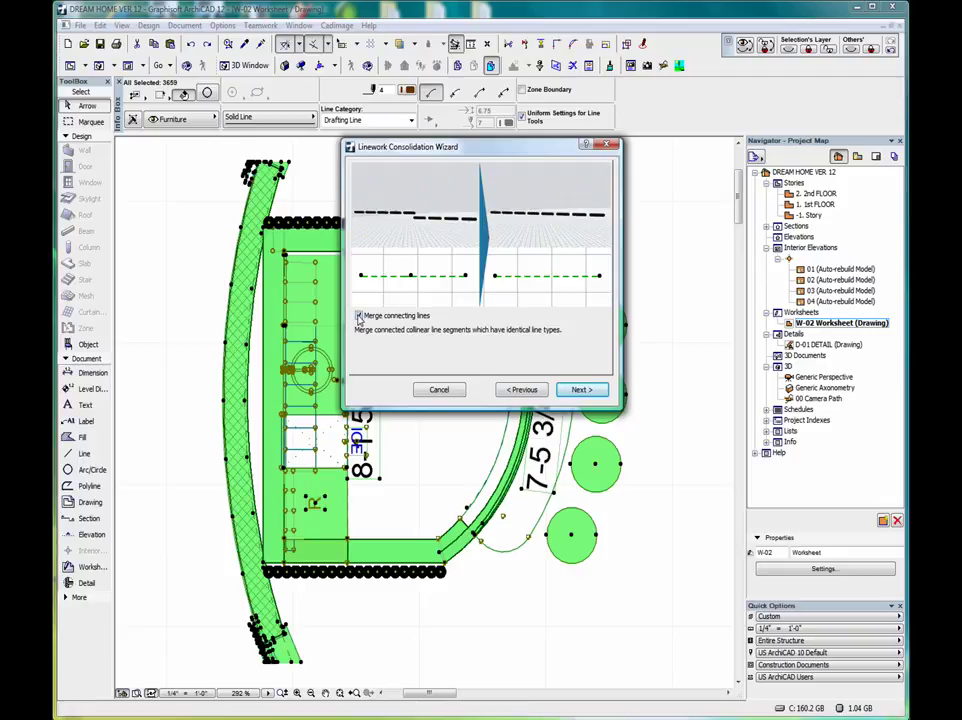
{"action": "left_click", "coordinate": [579, 393]}
{"action": "left_click", "coordinate": [580, 392]}
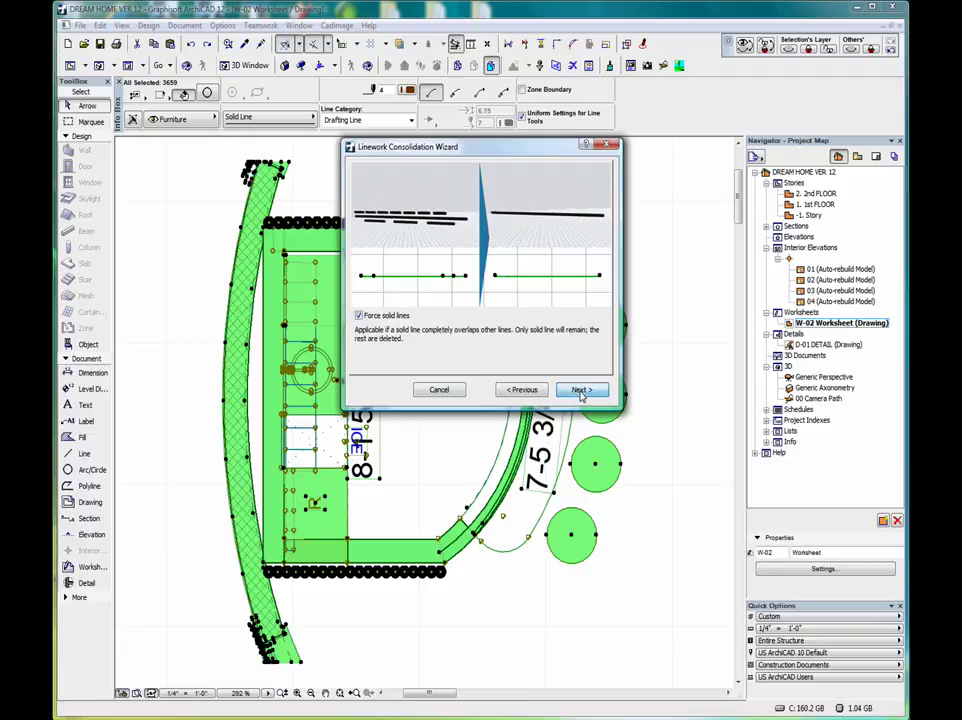
{"action": "left_click", "coordinate": [580, 392]}
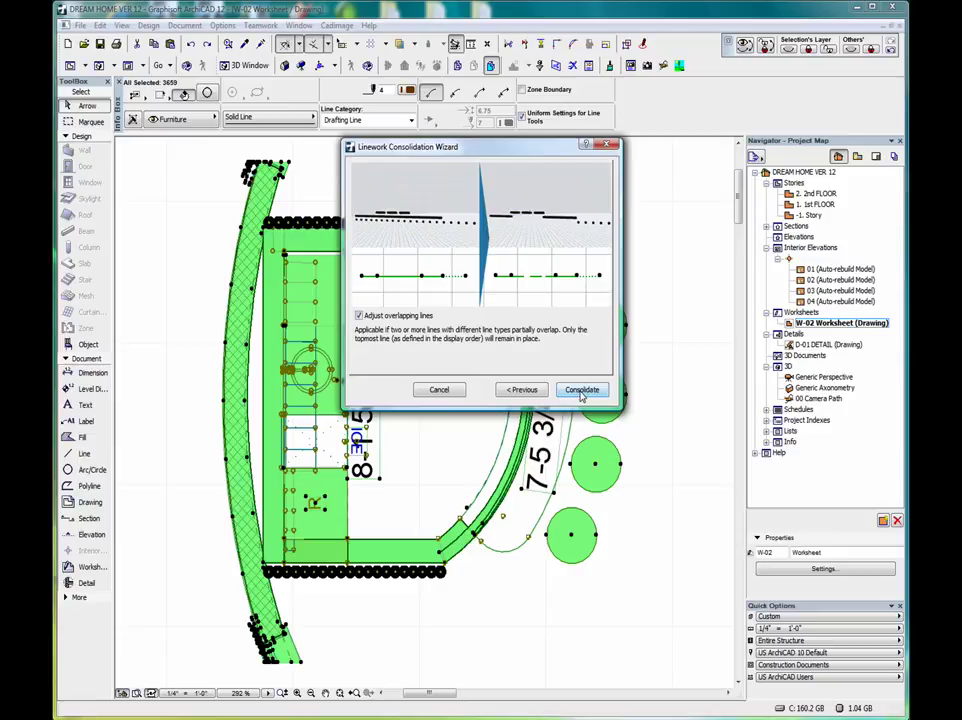
{"action": "left_click", "coordinate": [582, 392]}
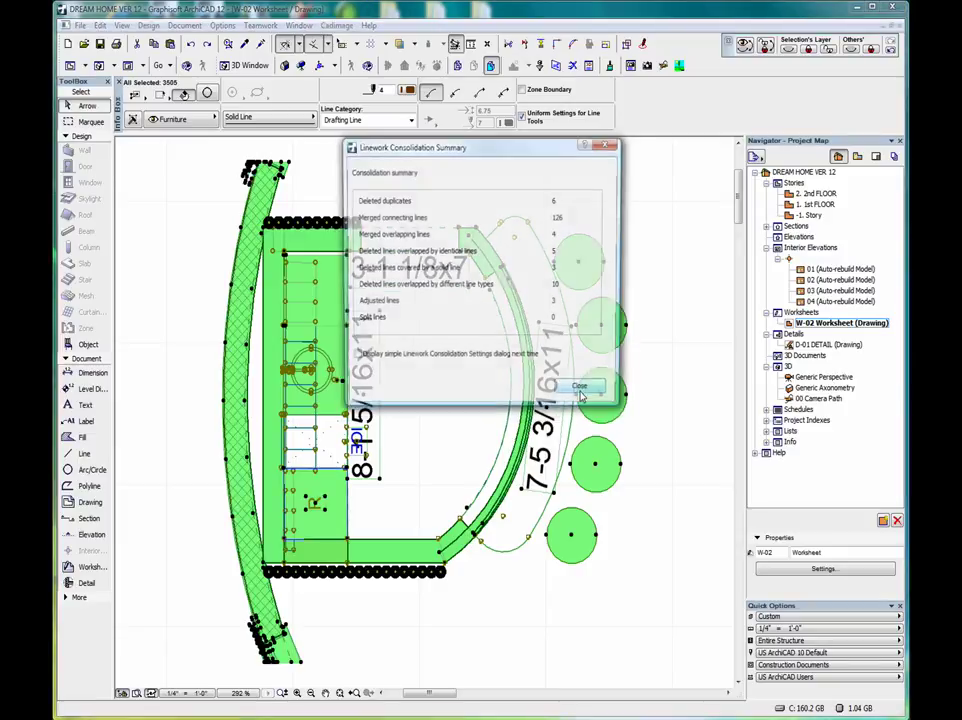
Close the consolidation summary and box-select all 3505 drawing elements
{"action": "left_click_drag", "start_coordinate": [507, 150], "coordinate": [474, 199]}
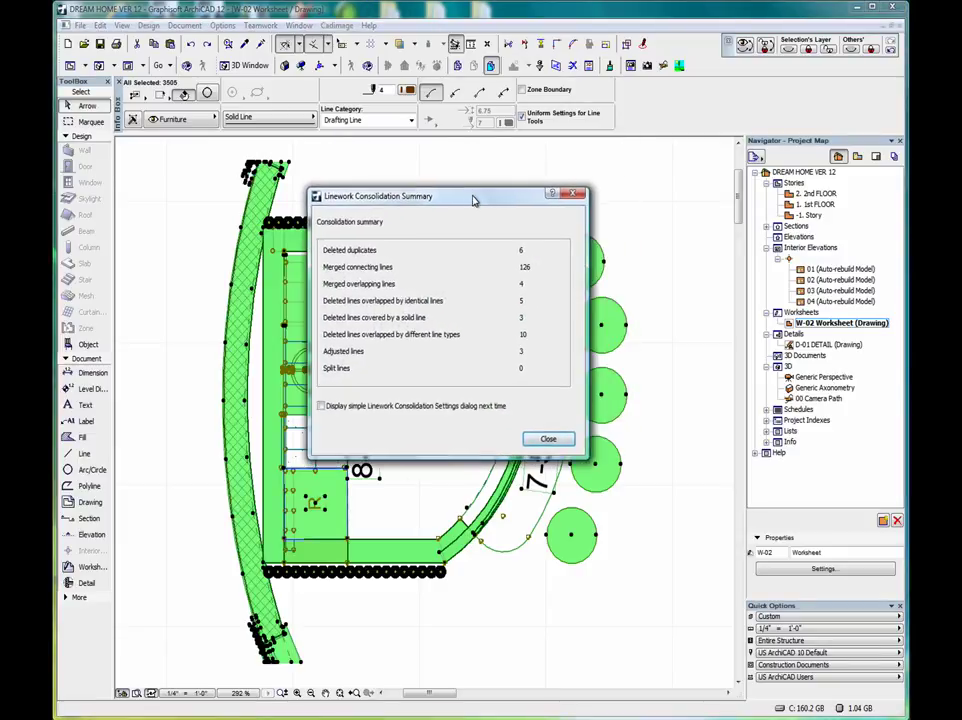
{"action": "left_click", "coordinate": [549, 441]}
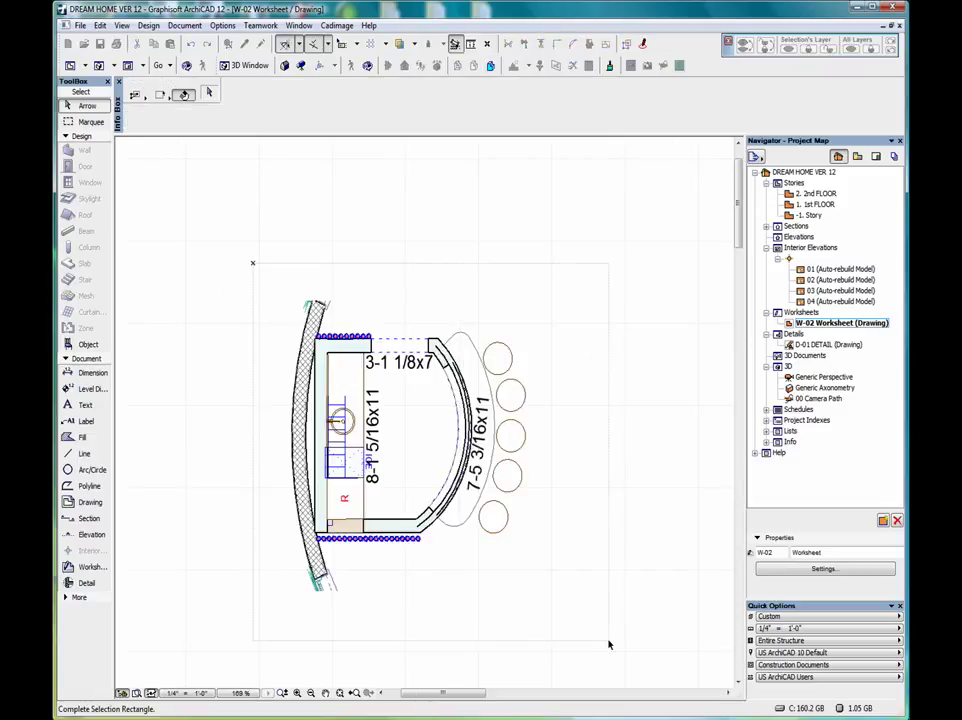
{"action": "left_click", "coordinate": [608, 644]}
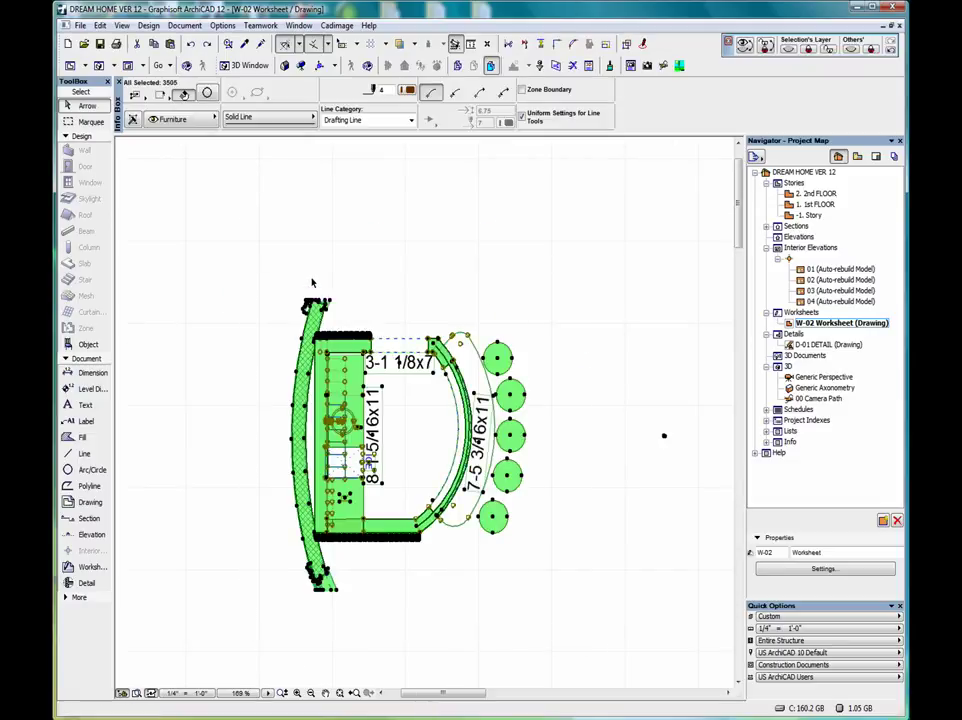
Run Fill Consolidation with Trim overlapping and Merge identical adjoining fills, then deselect
{"action": "left_click", "coordinate": [100, 25]}
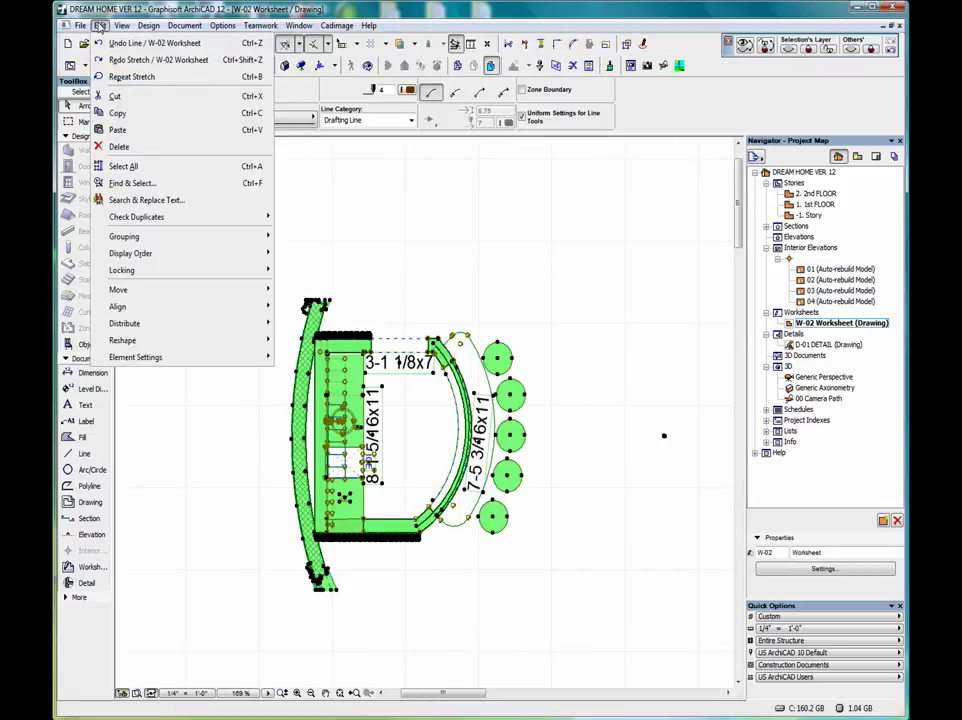
{"action": "mouse_move", "coordinate": [161, 338]}
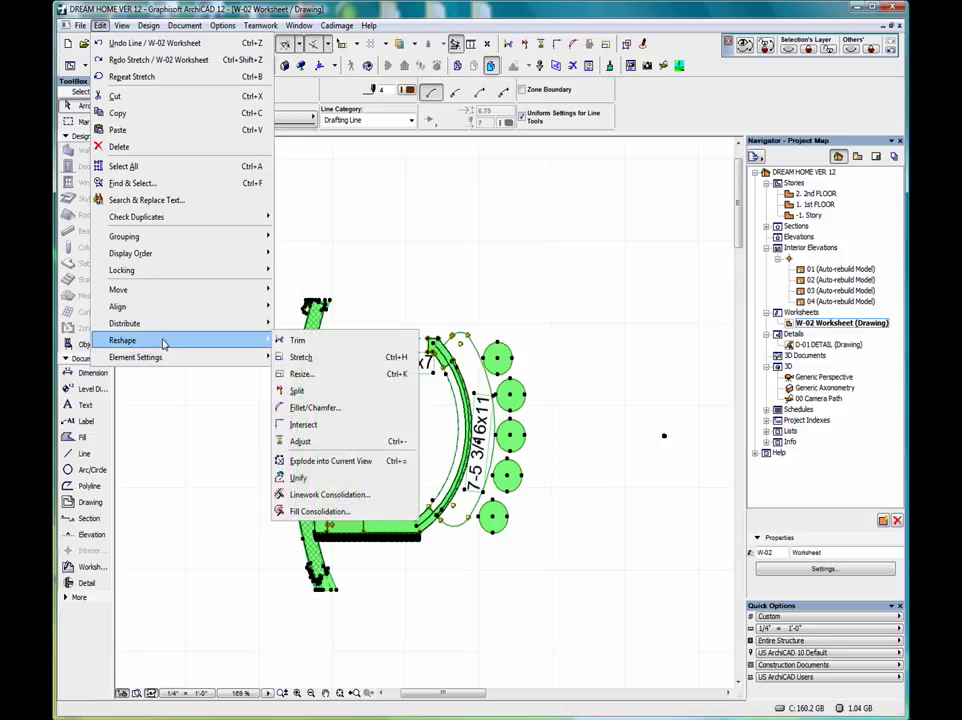
{"action": "left_click", "coordinate": [318, 511]}
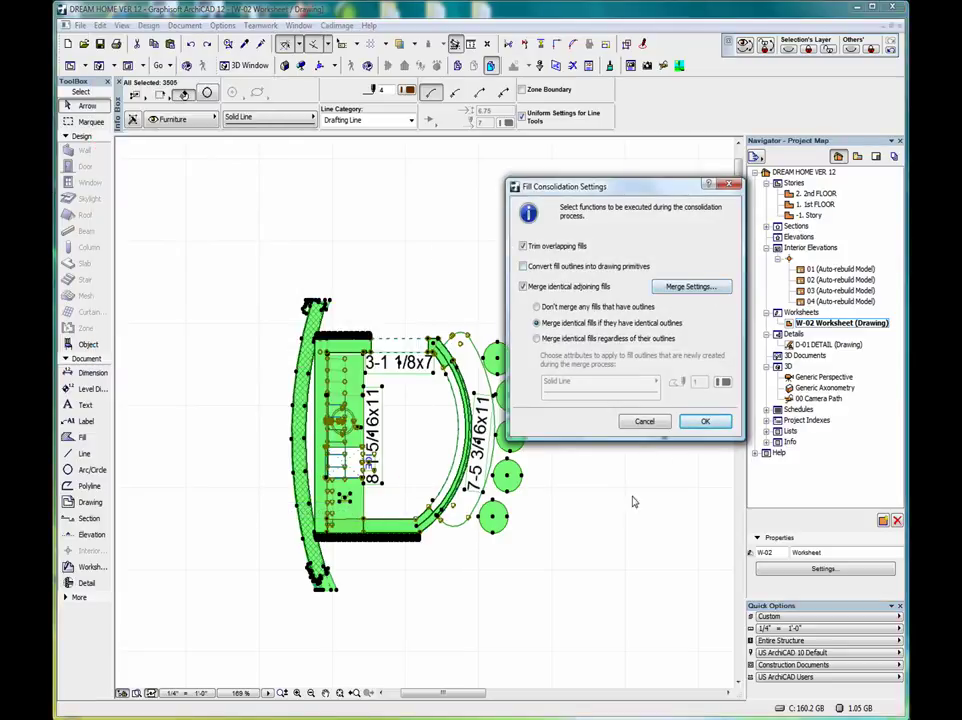
{"action": "left_click_drag", "start_coordinate": [644, 189], "coordinate": [318, 168]}
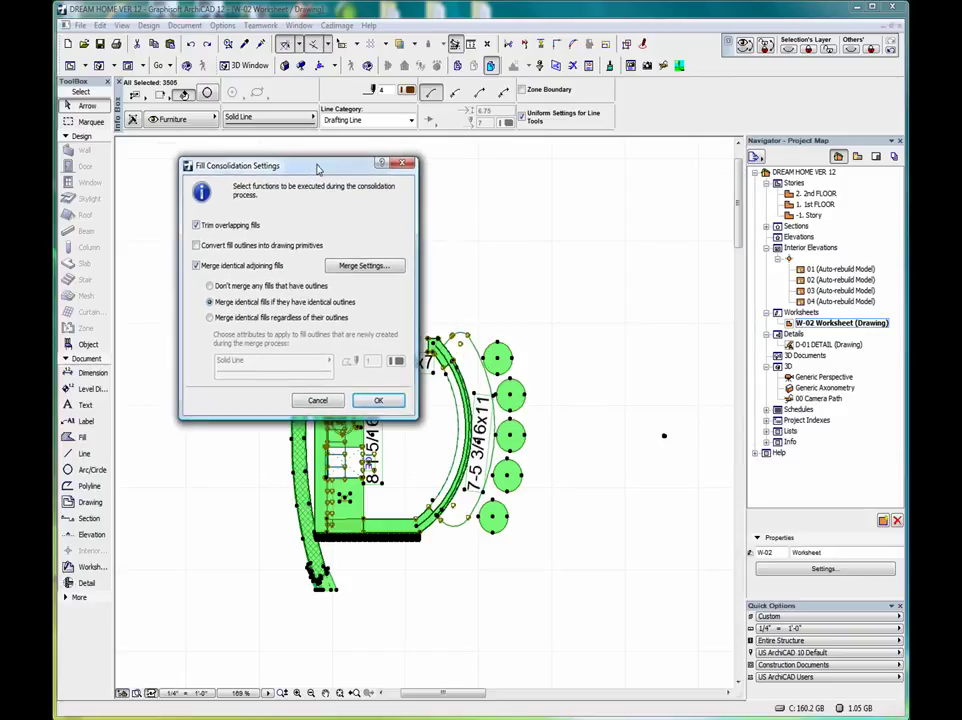
{"action": "left_click", "coordinate": [377, 401]}
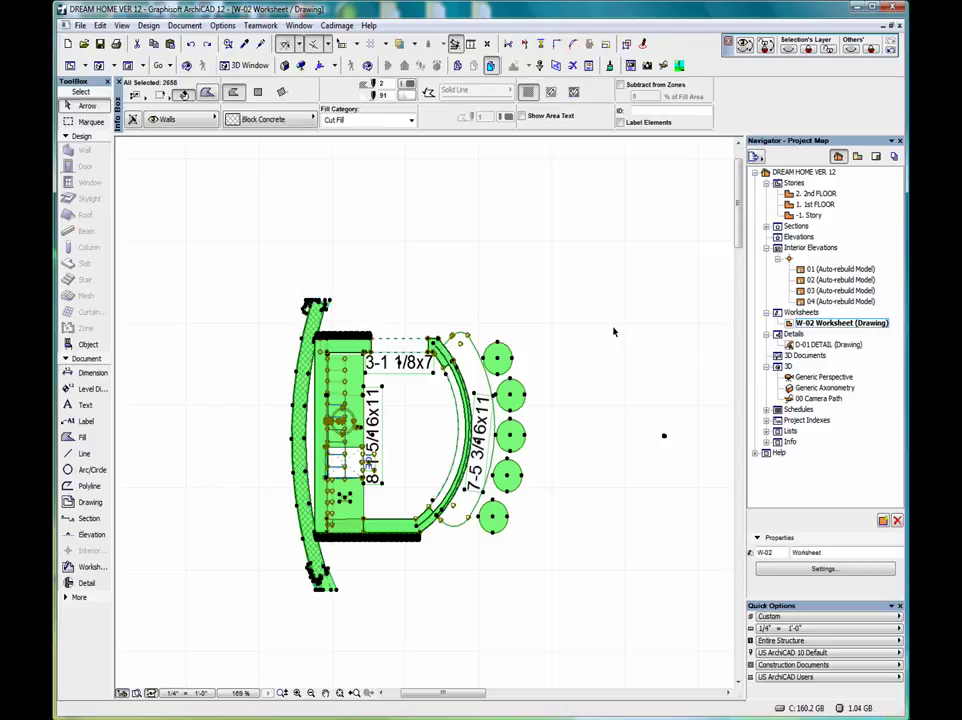
{"action": "left_click", "coordinate": [236, 255]}
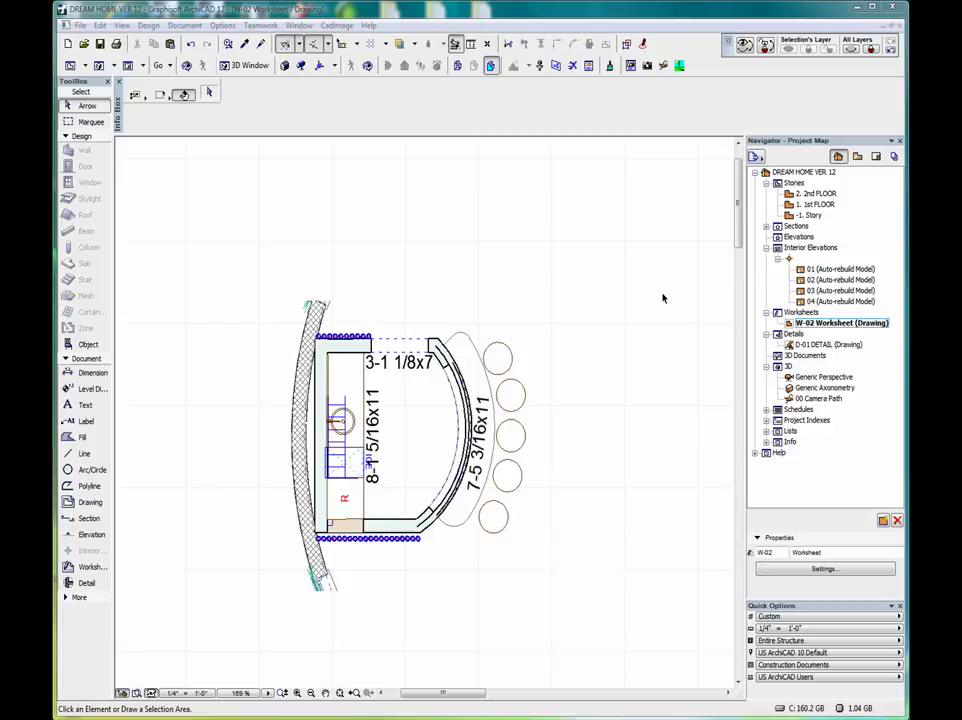
Create a New Independent Worksheet from the Worksheets menu, keeping ID W-03
{"action": "left_click", "coordinate": [801, 316]}
{"action": "right_click", "coordinate": [801, 316]}
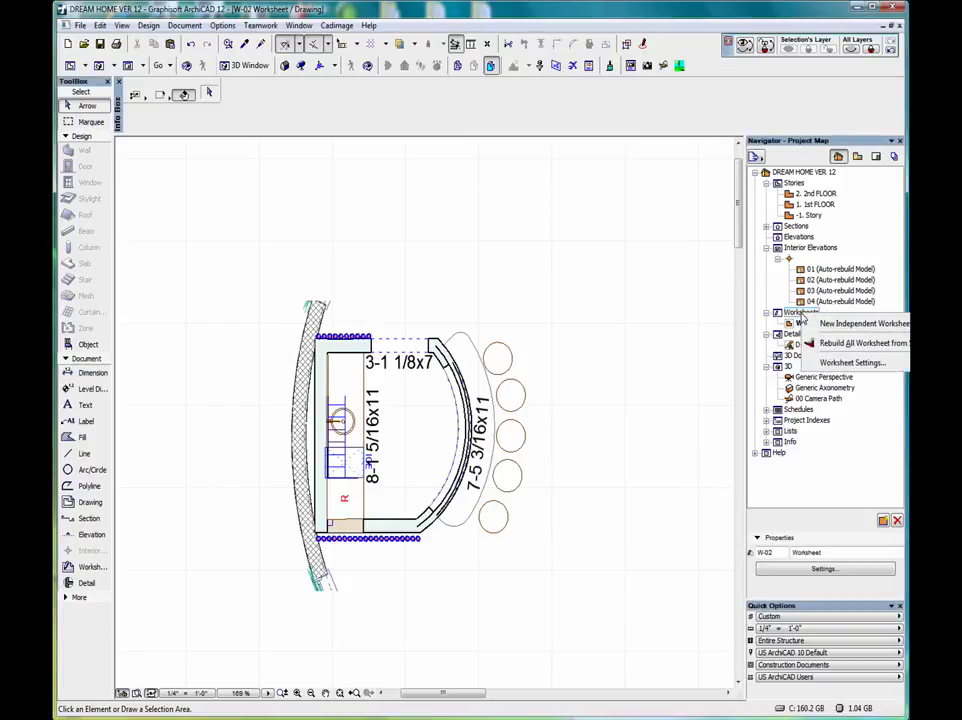
{"action": "left_click", "coordinate": [858, 324]}
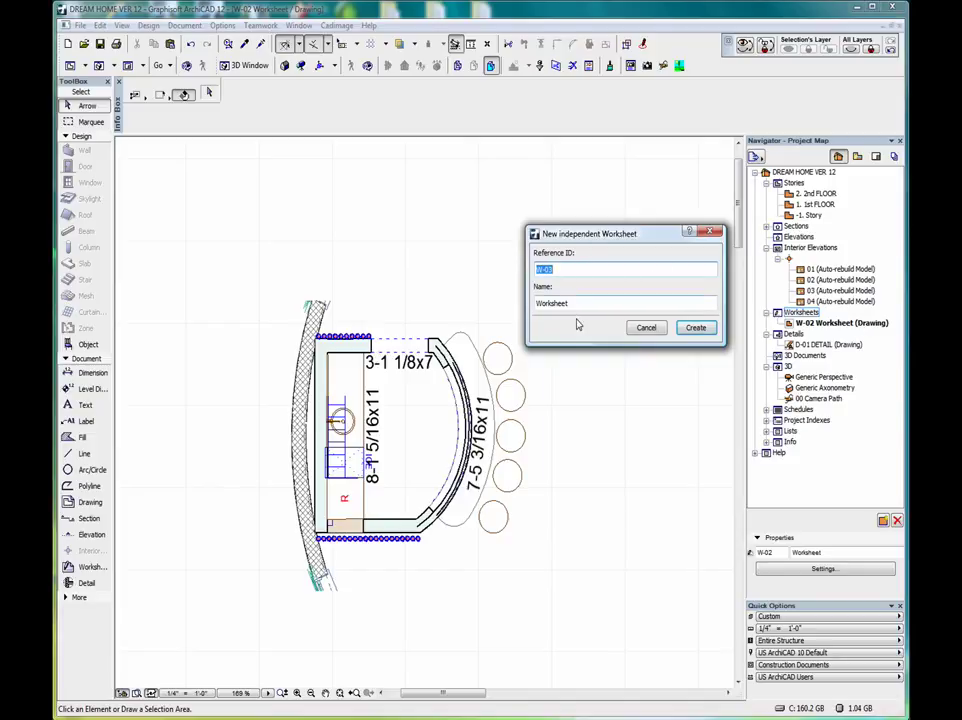
{"action": "left_click", "coordinate": [697, 330]}
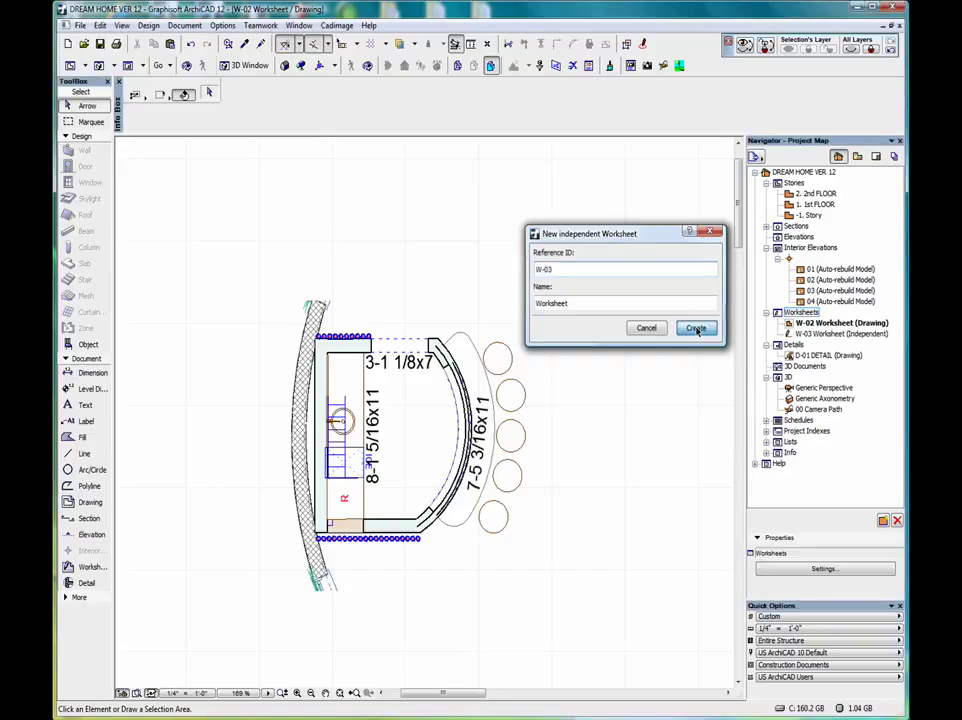
{"action": "left_click", "coordinate": [697, 330]}
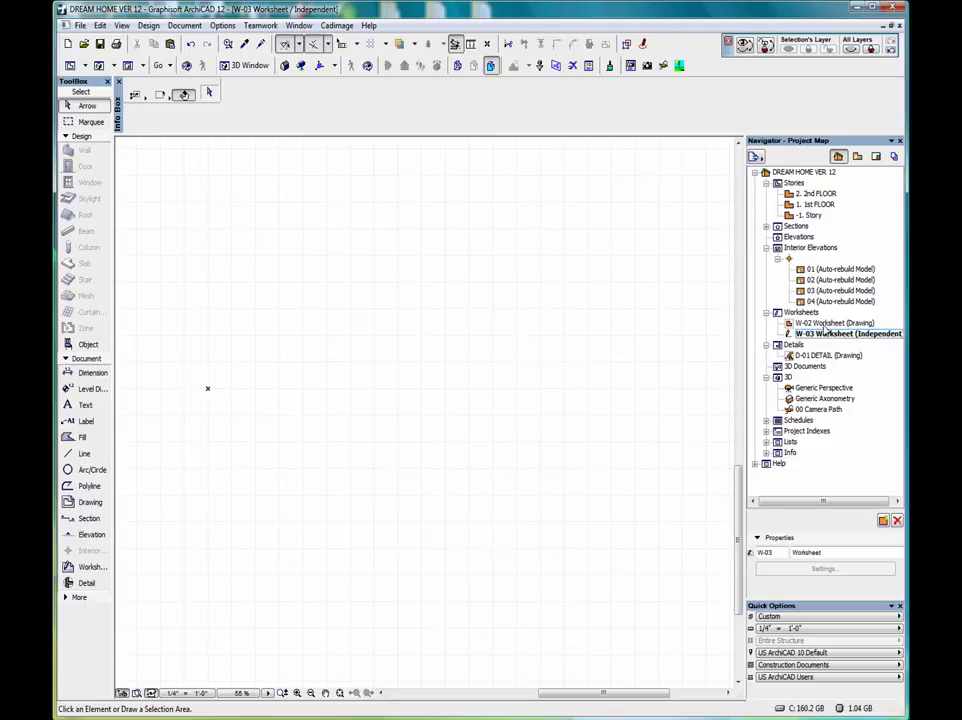
Reopen W-02 Worksheet (Drawing) from the Navigator
{"action": "left_click", "coordinate": [826, 324]}
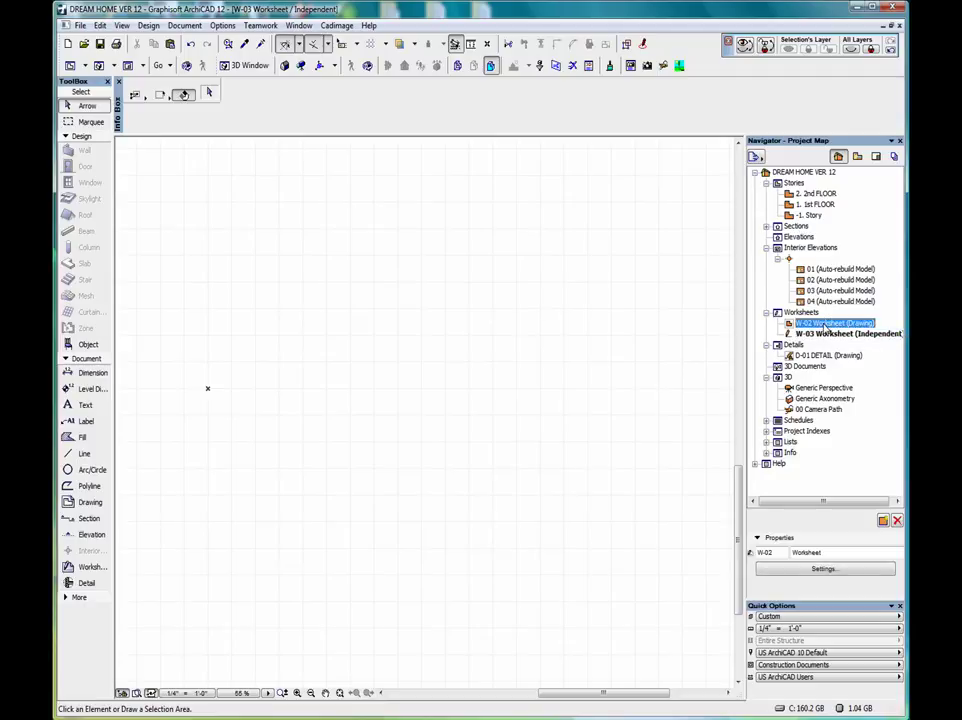
{"action": "double_click", "coordinate": [825, 325]}
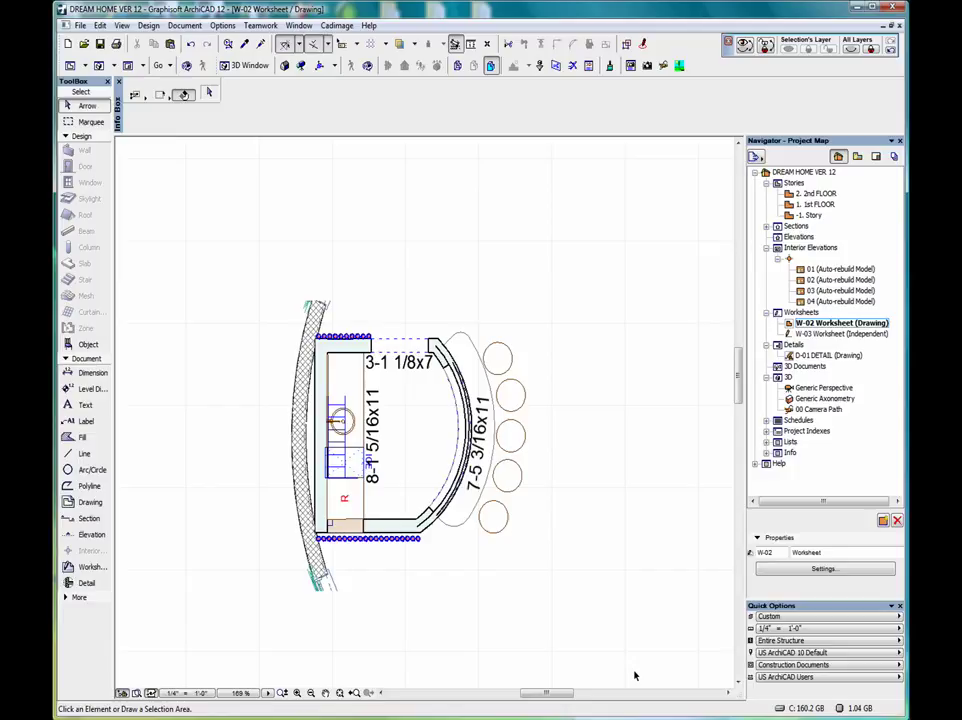
Delete the W-02 worksheet from the Navigator, confirming even though it cannot be undone
{"action": "right_click", "coordinate": [815, 325]}
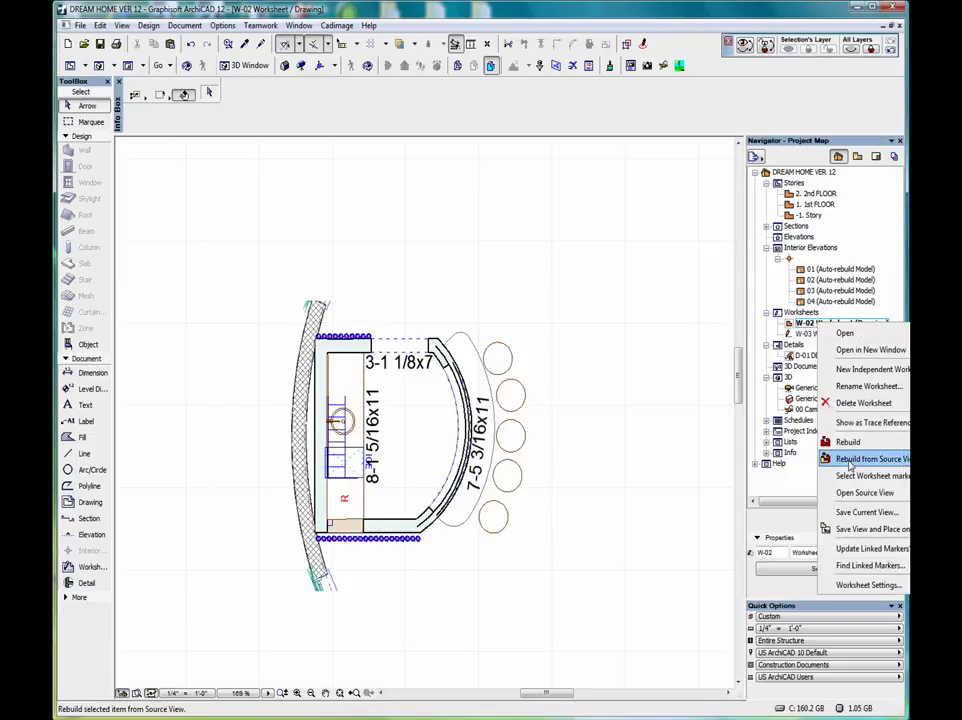
{"action": "left_click", "coordinate": [836, 403]}
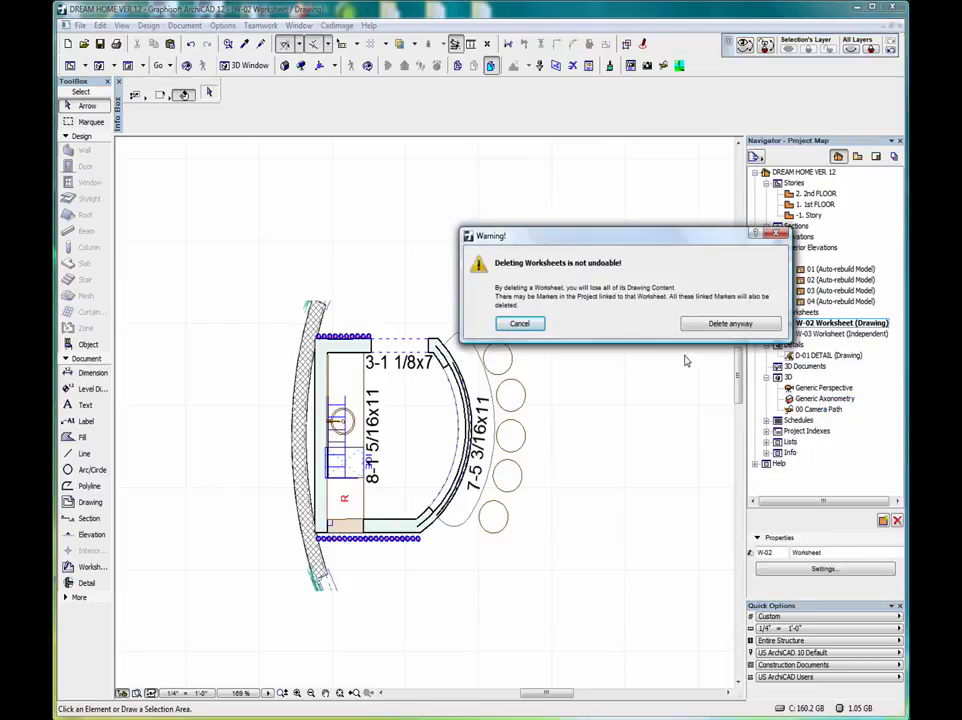
{"action": "left_click", "coordinate": [725, 323]}
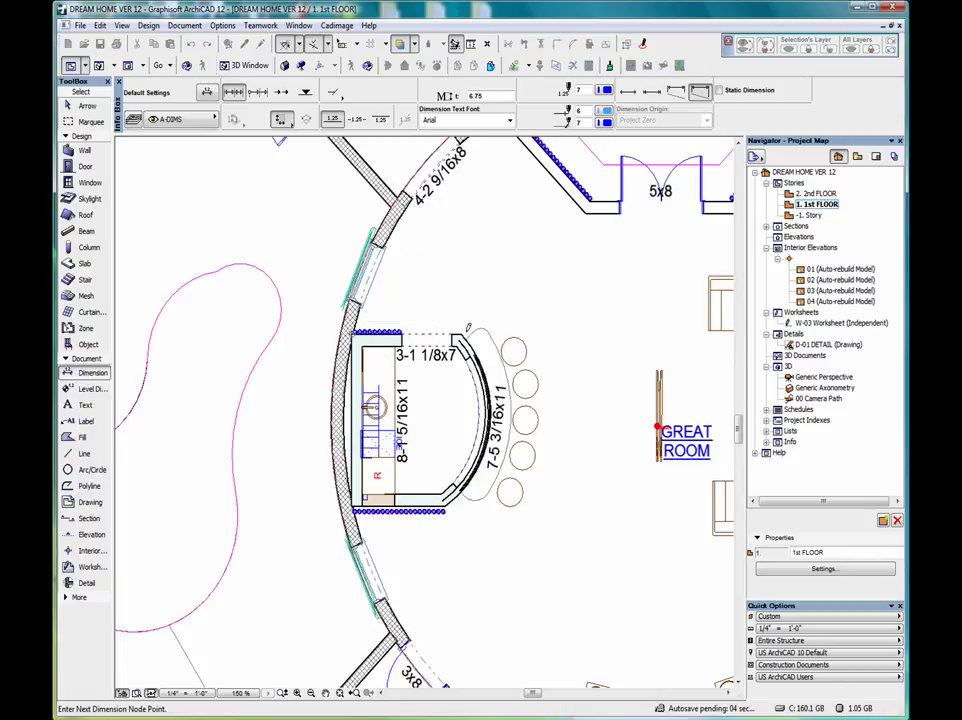
Dimension the bar: 6'-8 57/64" across its top and 9'-5 23/64" vertically beside the stools
{"action": "left_click", "coordinate": [460, 334]}
{"action": "double_click", "coordinate": [357, 333]}
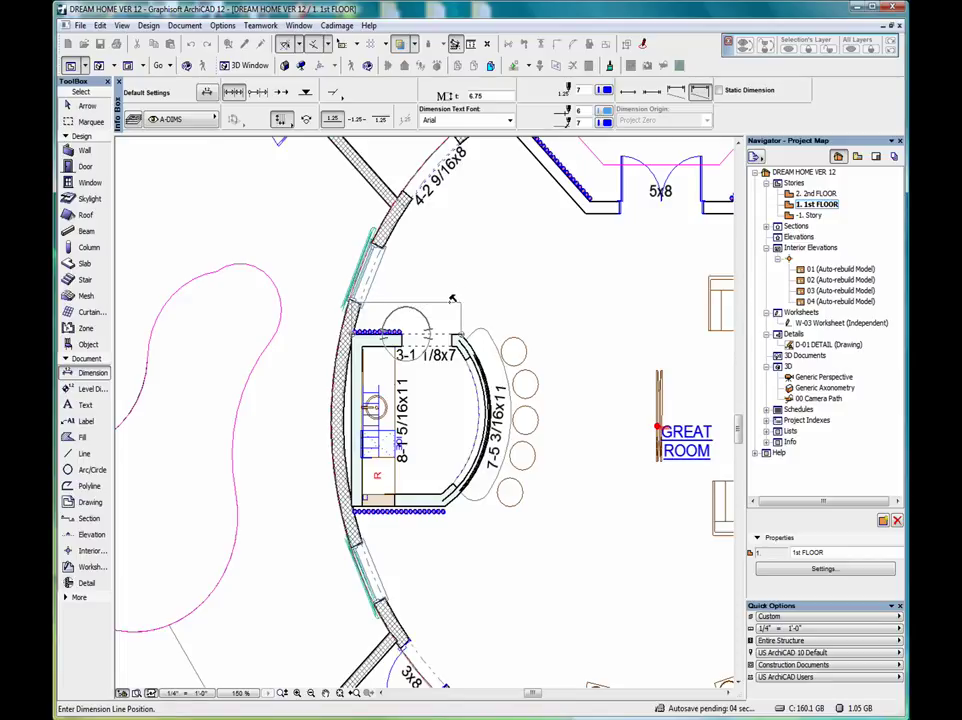
{"action": "left_click", "coordinate": [449, 298]}
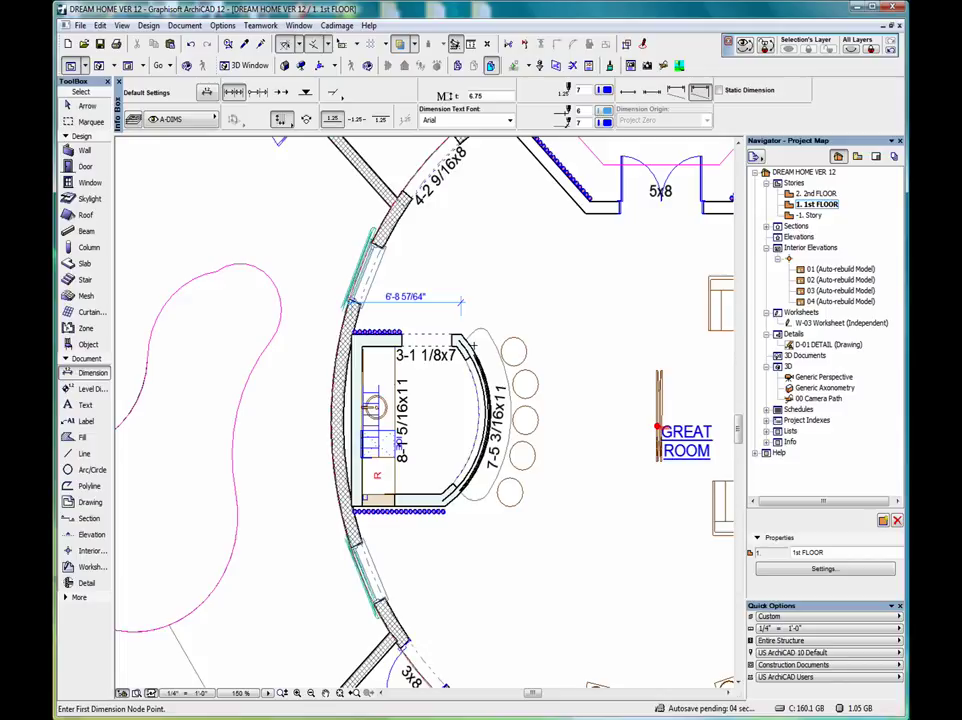
{"action": "left_click", "coordinate": [458, 336]}
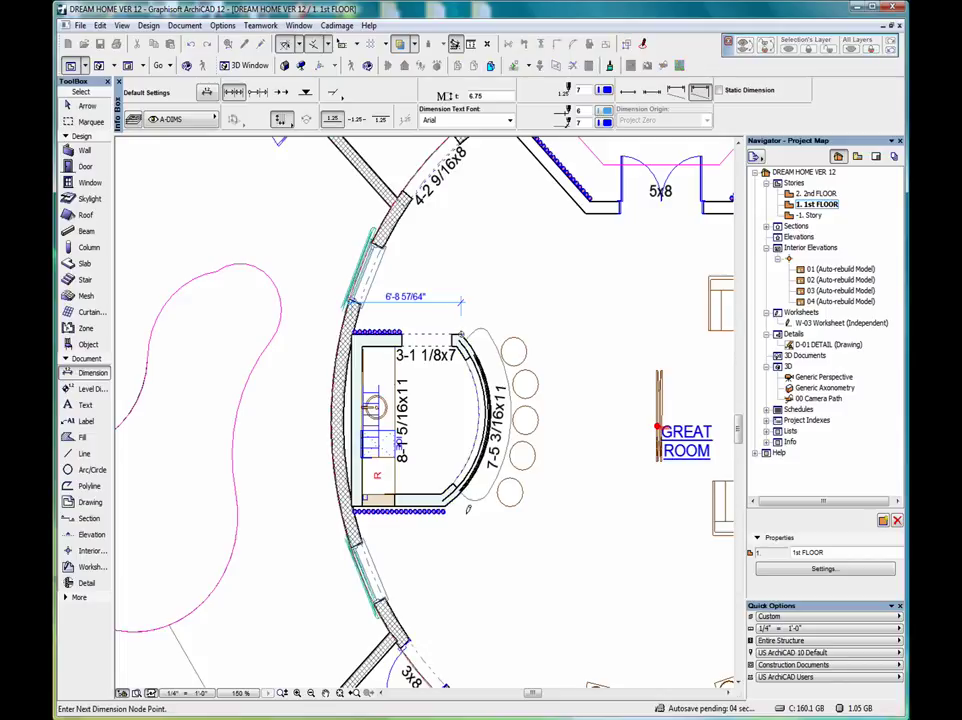
{"action": "double_click", "coordinate": [356, 334]}
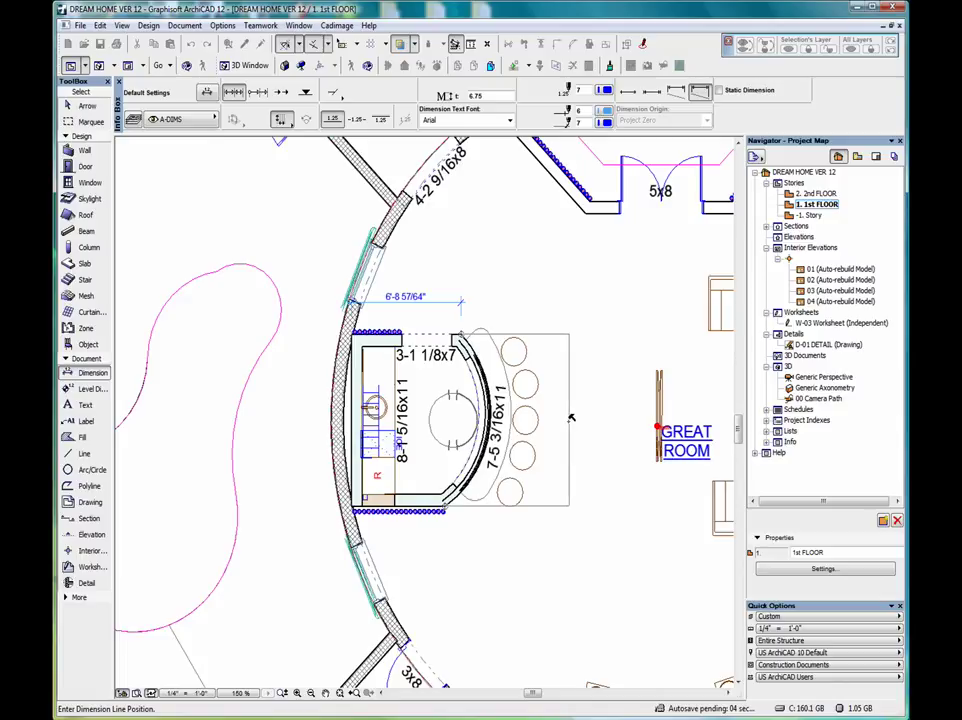
{"action": "left_click", "coordinate": [569, 418]}
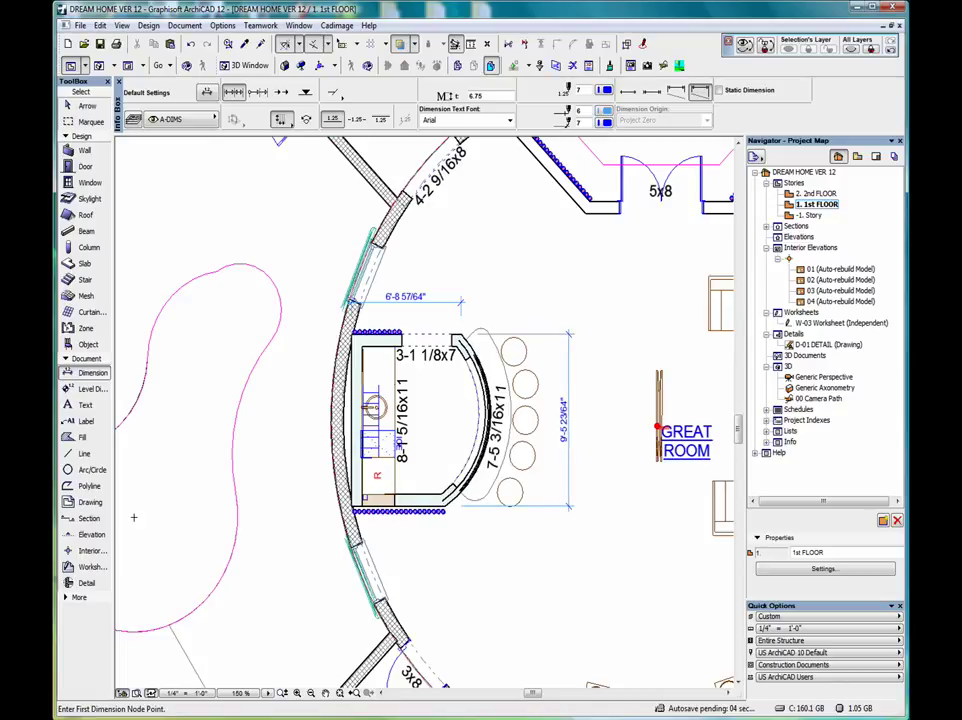
{"action": "left_click", "coordinate": [87, 521]}
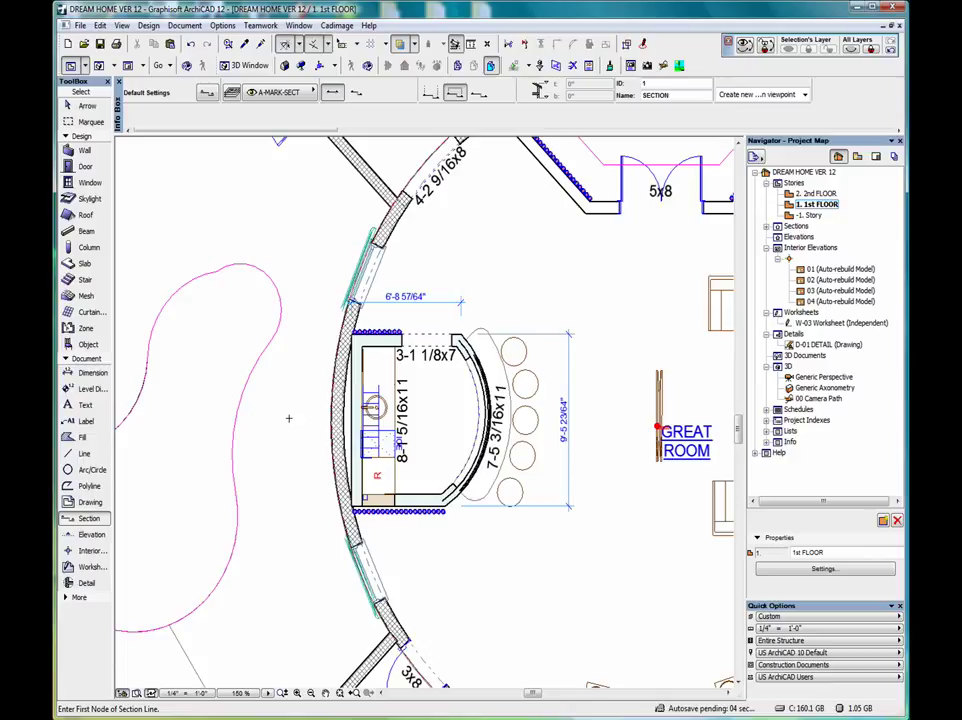
Draw a section line across the bar from left to right and select it
{"action": "left_click", "coordinate": [288, 419]}
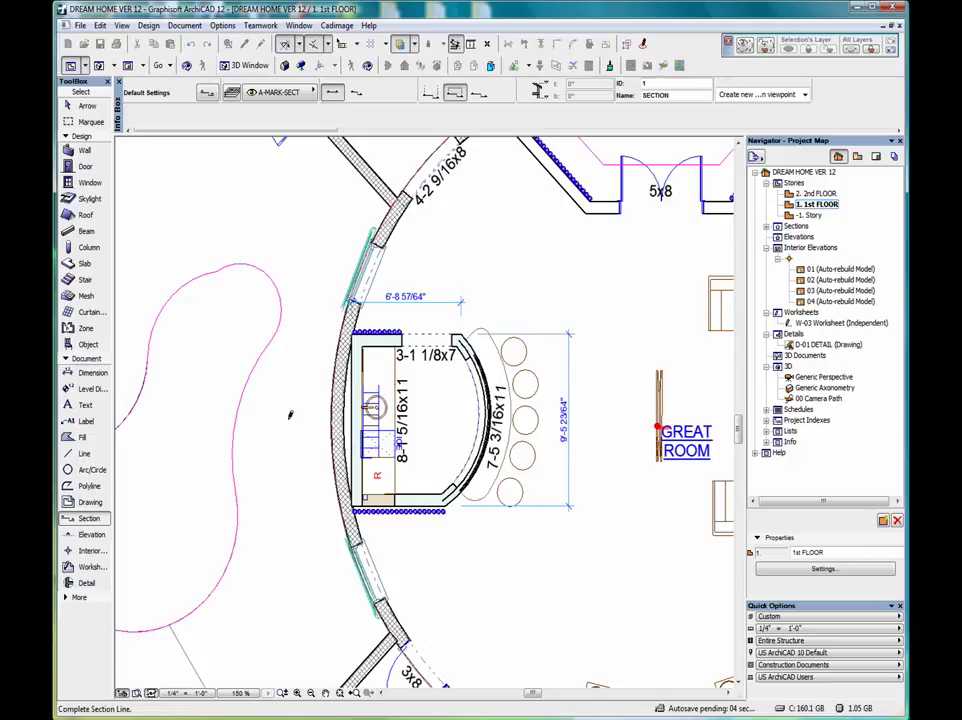
{"action": "left_click", "coordinate": [618, 414]}
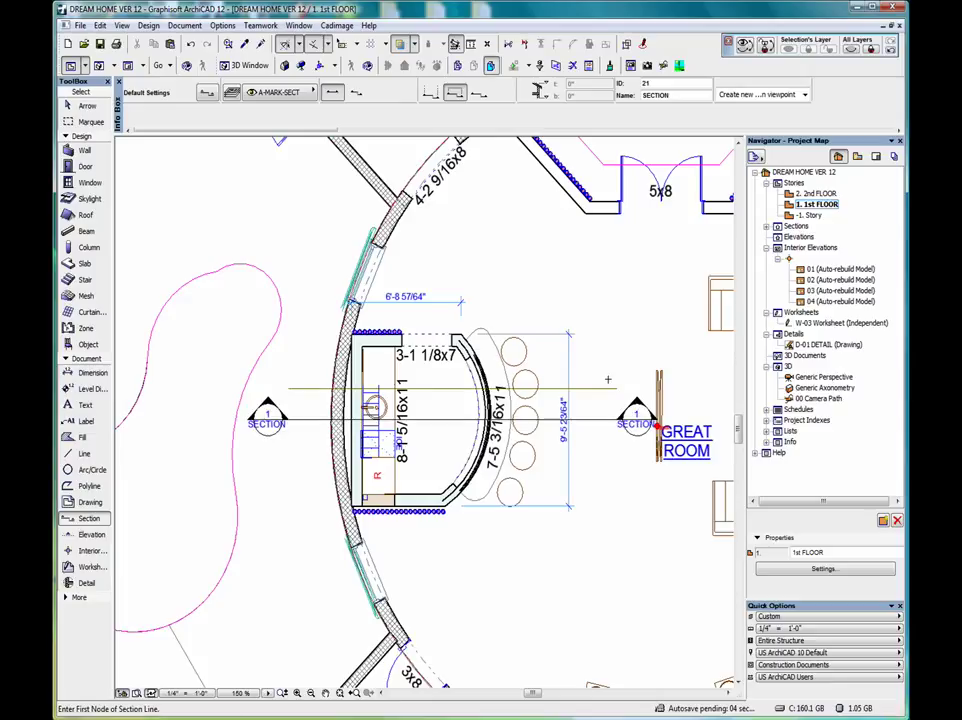
{"action": "left_click", "coordinate": [84, 105]}
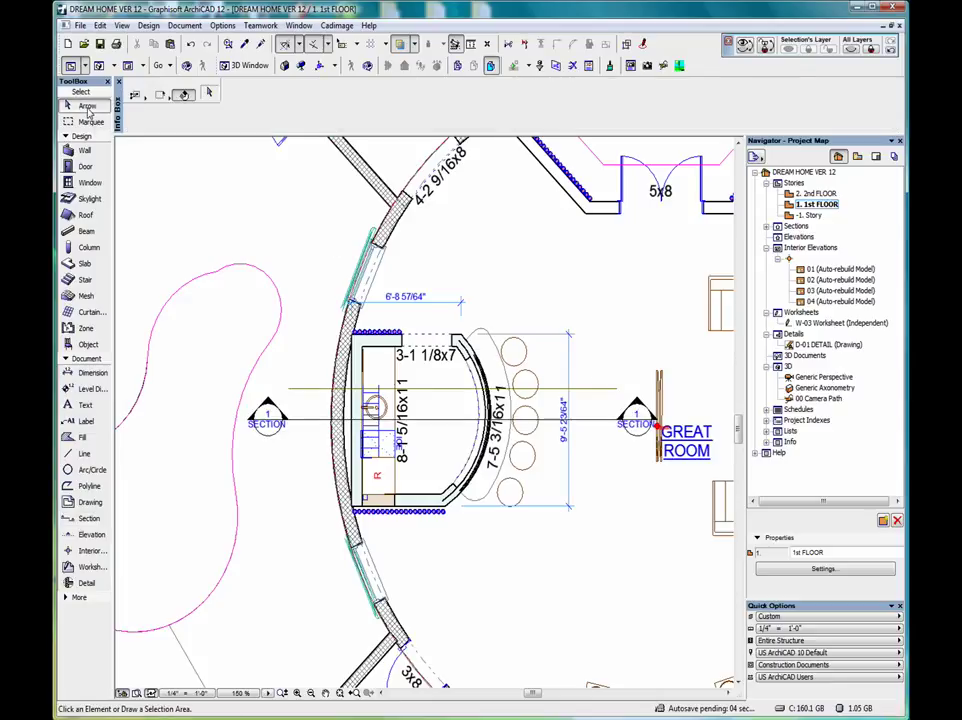
{"action": "left_click", "coordinate": [448, 297]}
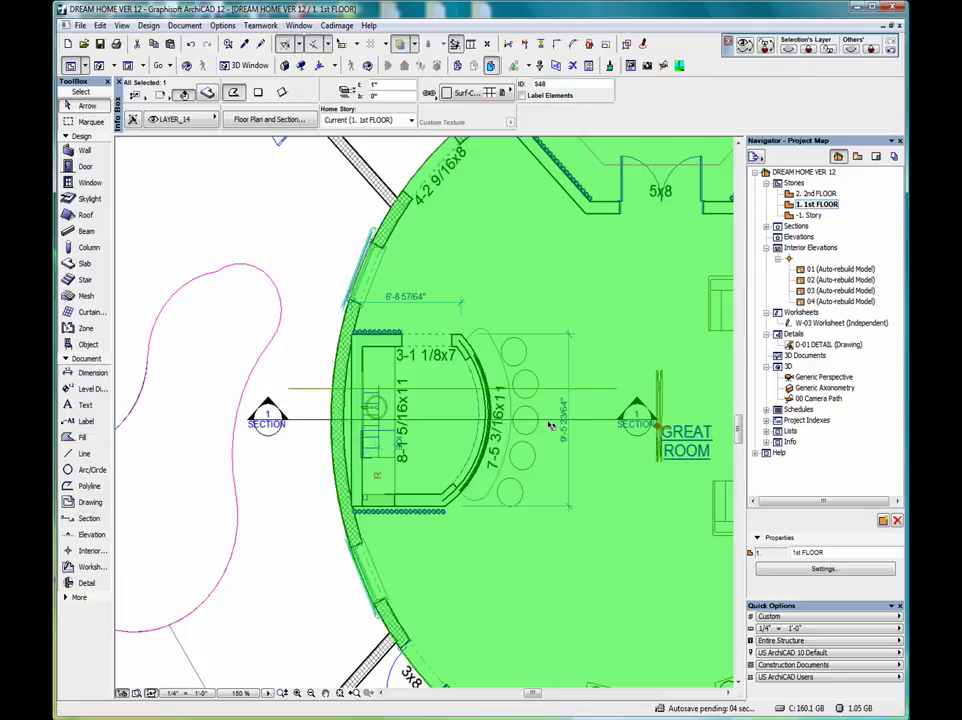
{"action": "left_click", "coordinate": [362, 417]}
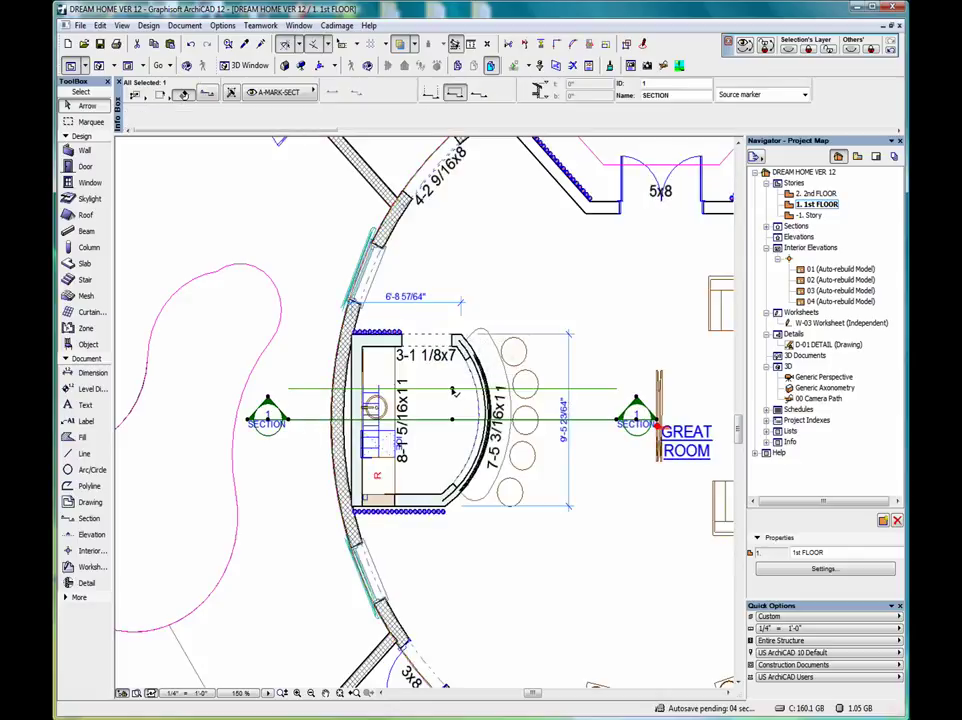
Use Offset Depth to extend the section's depth limit above the bar counter
{"action": "left_click", "coordinate": [452, 390]}
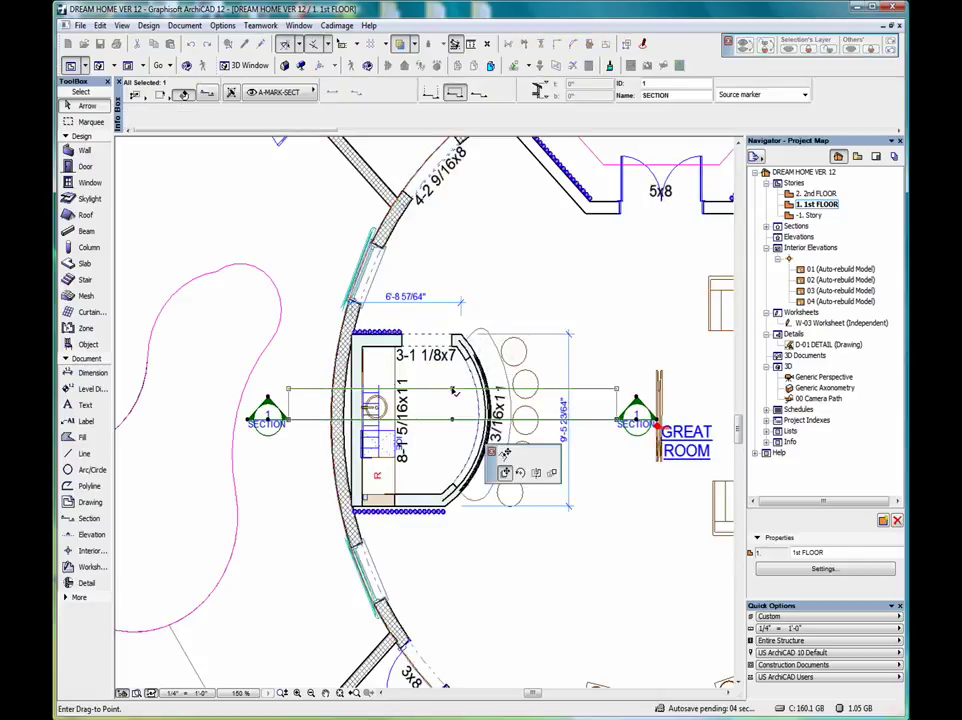
{"action": "left_click", "coordinate": [505, 472]}
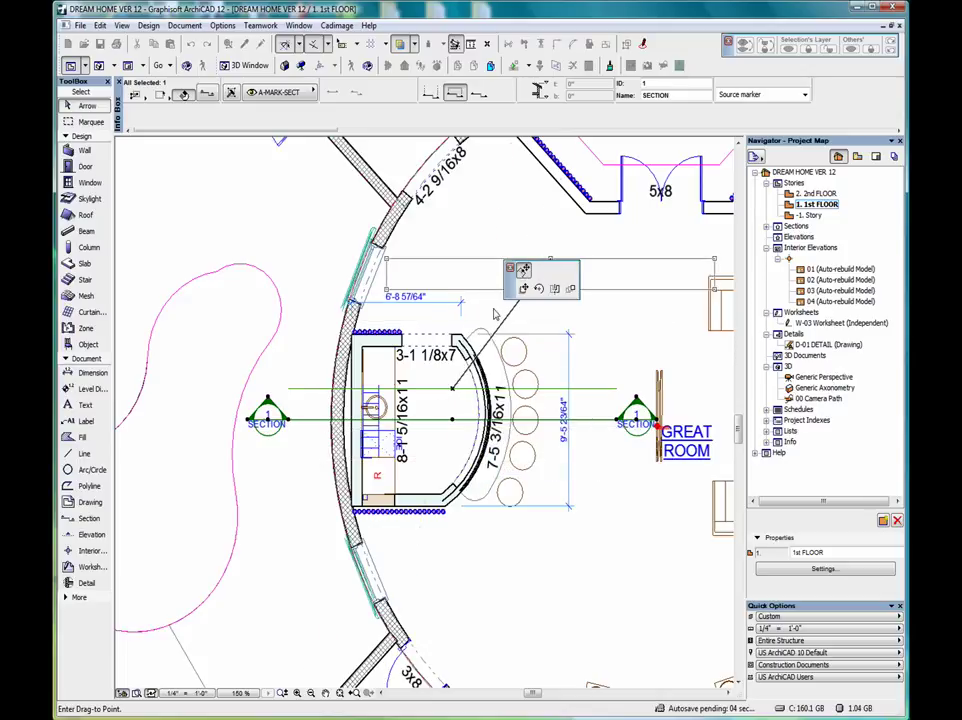
{"action": "right_click", "coordinate": [452, 383]}
{"action": "left_click", "coordinate": [505, 495]}
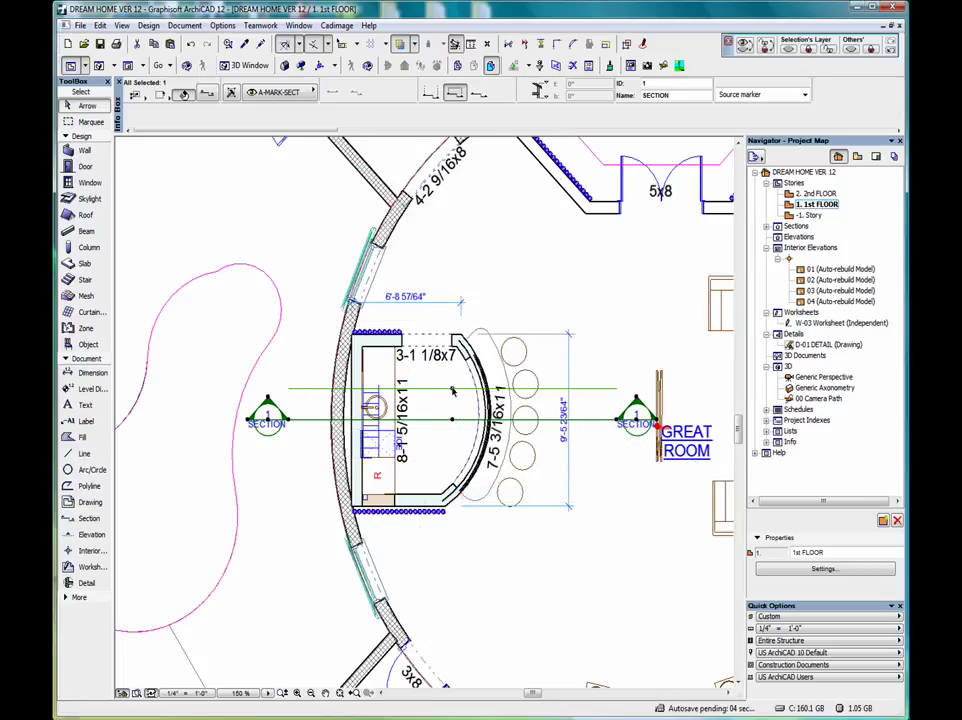
{"action": "left_click", "coordinate": [453, 390]}
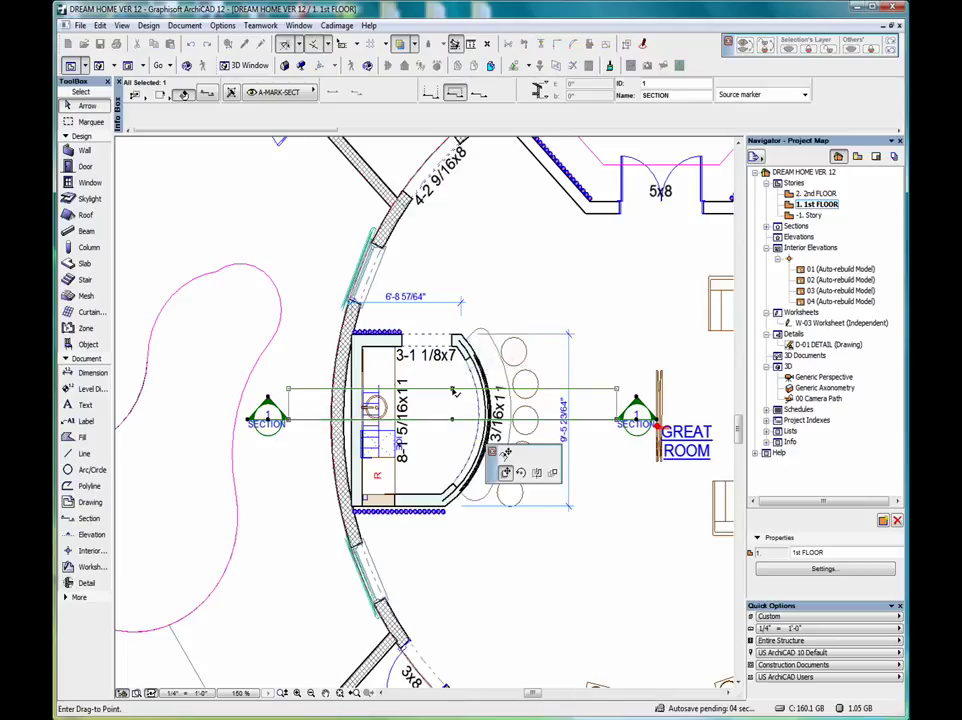
{"action": "left_click", "coordinate": [508, 472]}
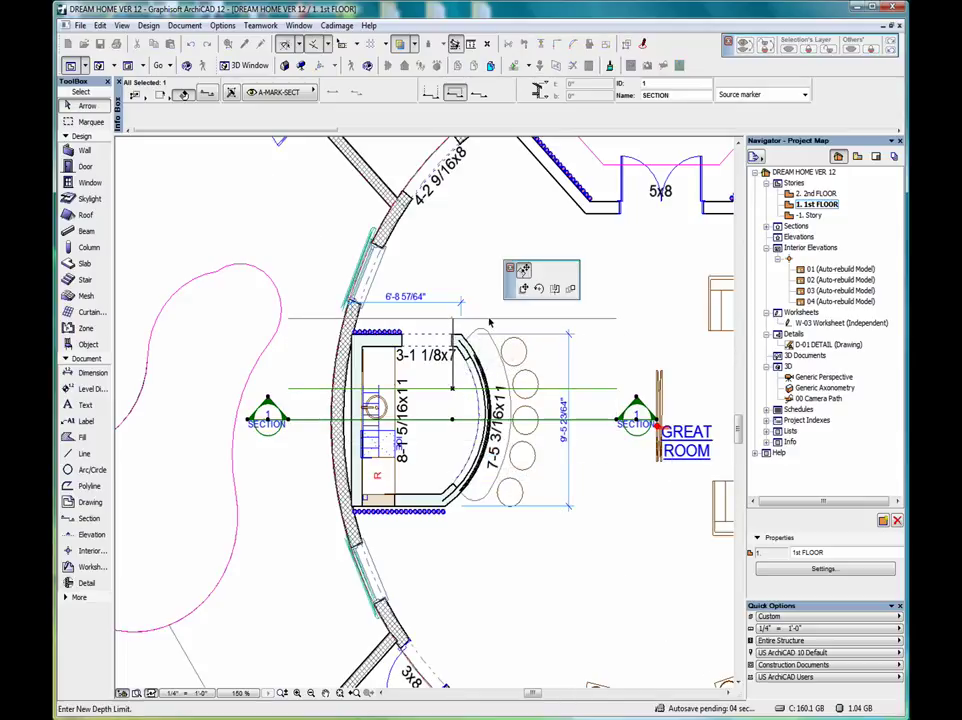
{"action": "left_click", "coordinate": [489, 320]}
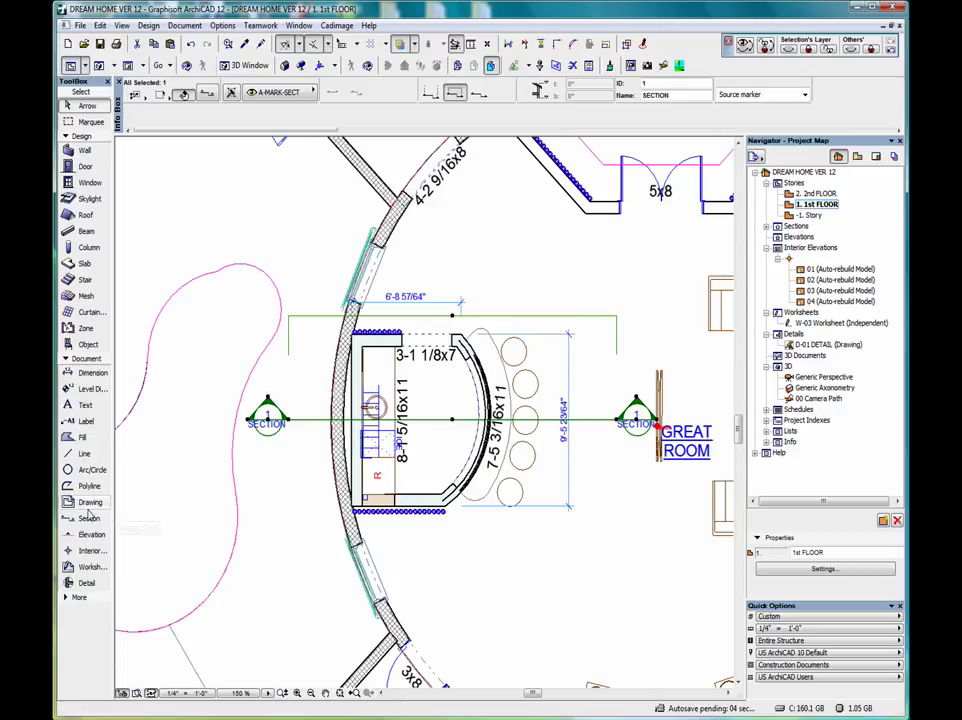
{"action": "left_click", "coordinate": [90, 566]}
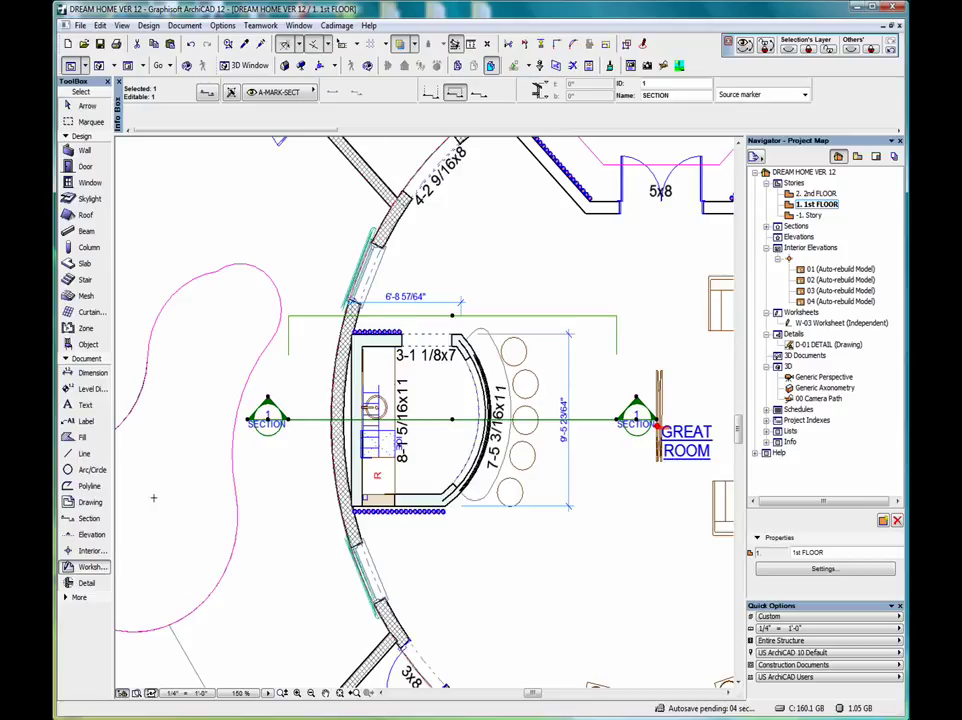
Frame the bar with a worksheet boundary, place the W-04 marker, and open W-04
{"action": "key", "text": "Escape"}
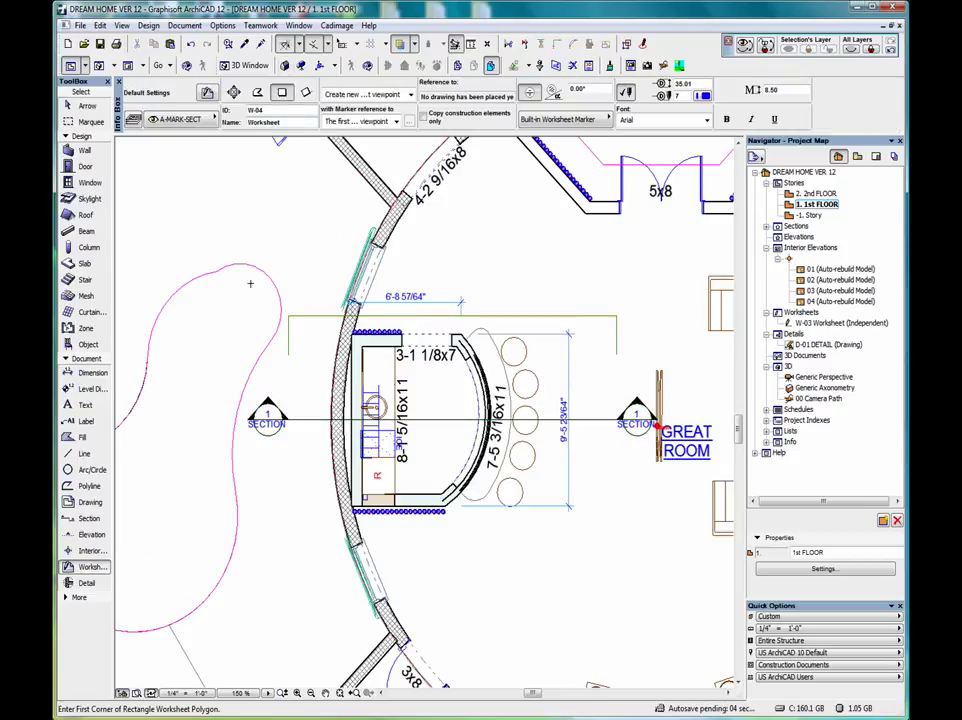
{"action": "left_click", "coordinate": [318, 297]}
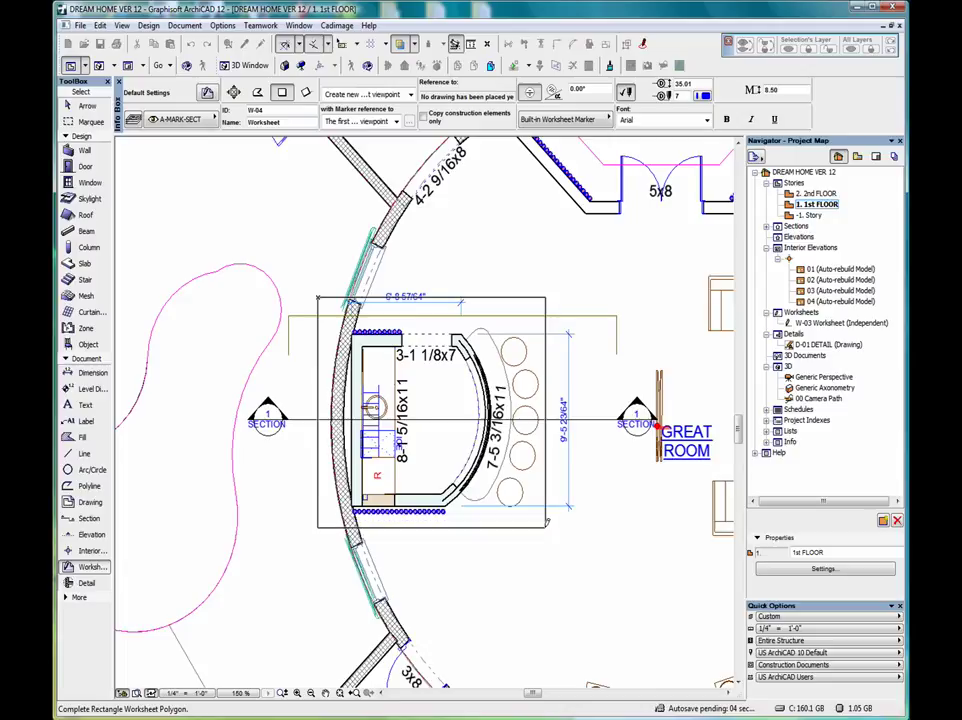
{"action": "left_click", "coordinate": [546, 522]}
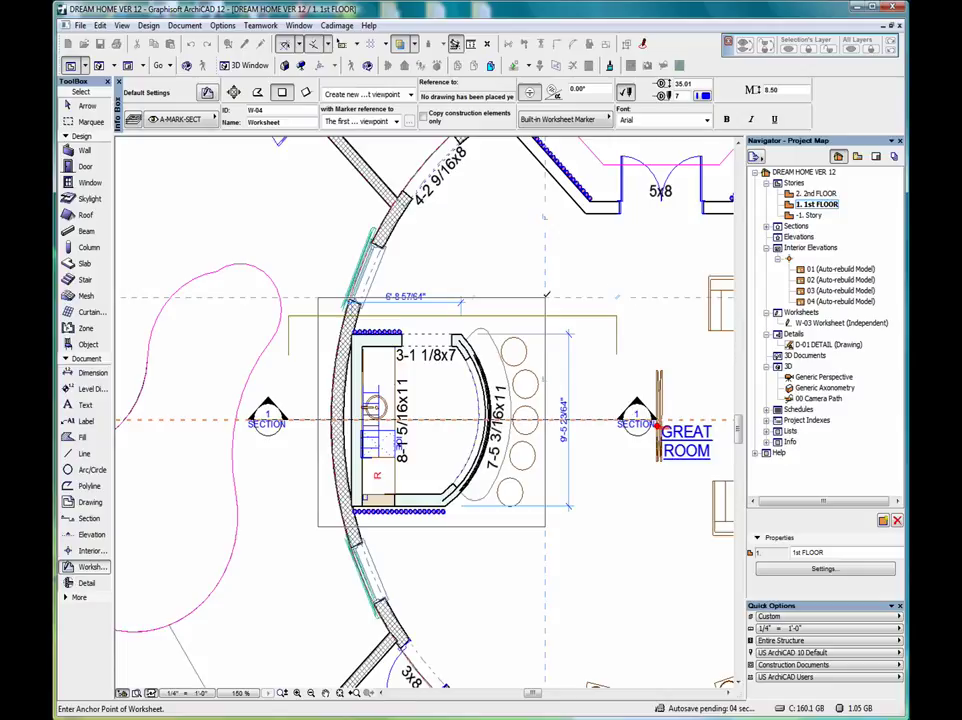
{"action": "left_click", "coordinate": [546, 295]}
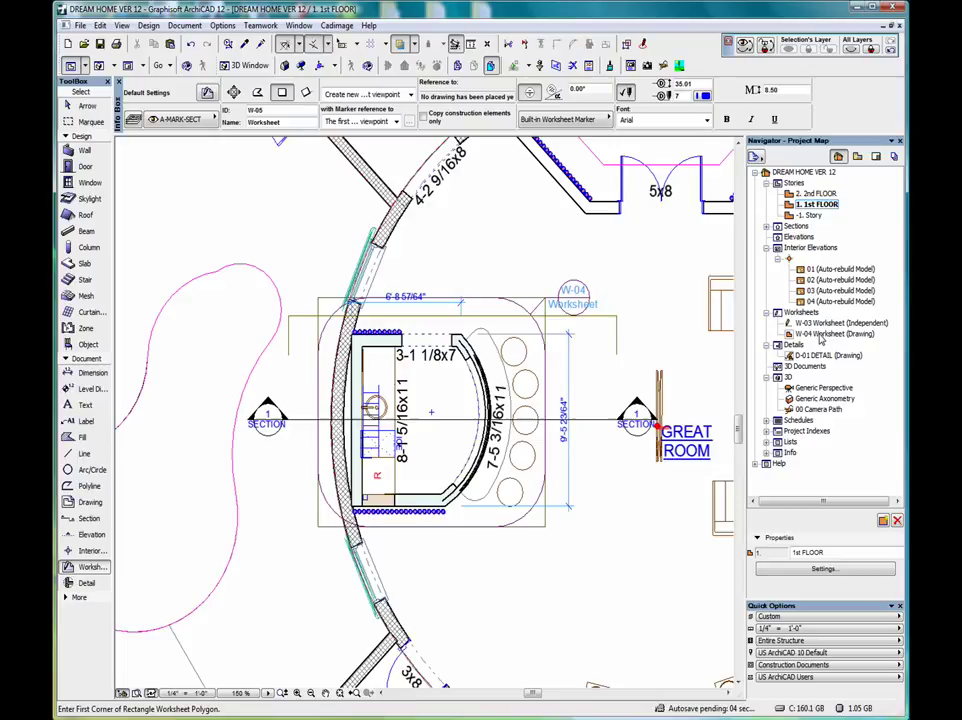
{"action": "double_click", "coordinate": [820, 335]}
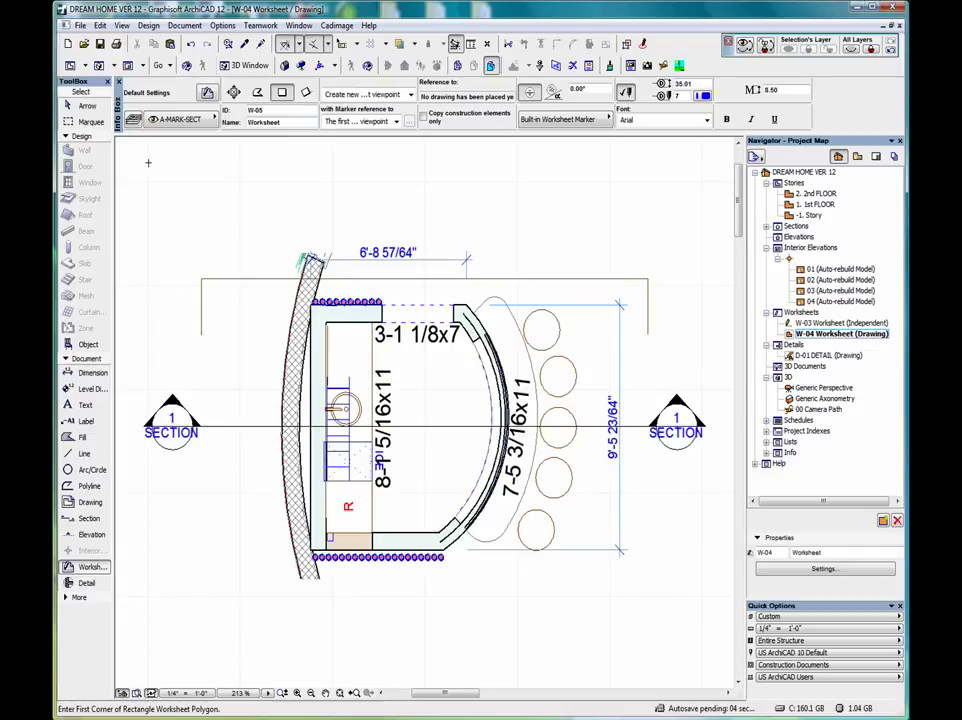
{"action": "left_click", "coordinate": [84, 105]}
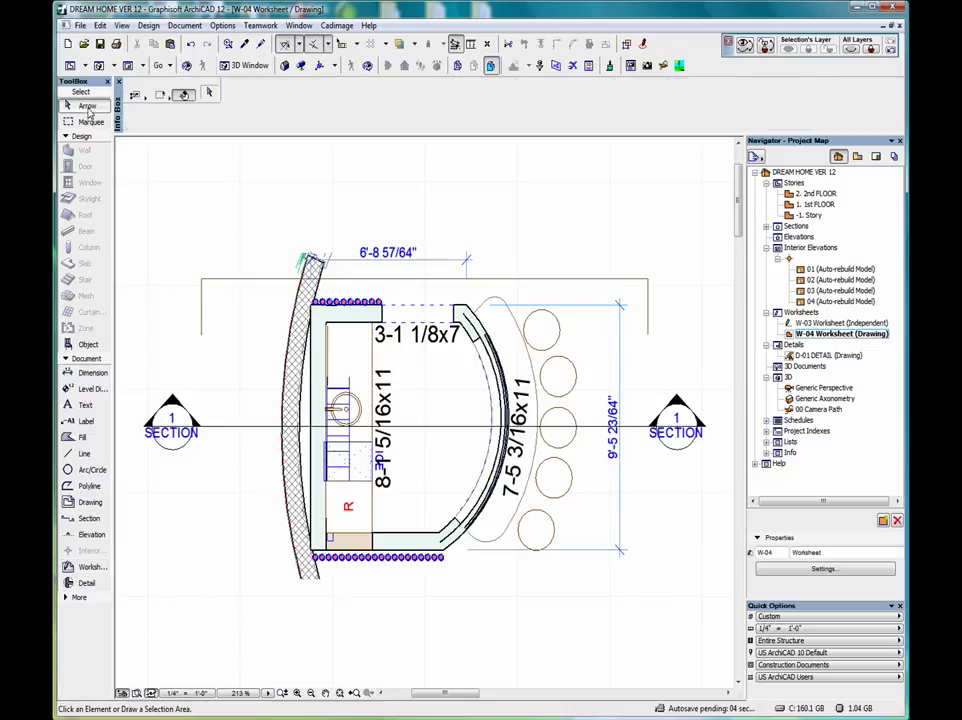
{"action": "left_click", "coordinate": [203, 429]}
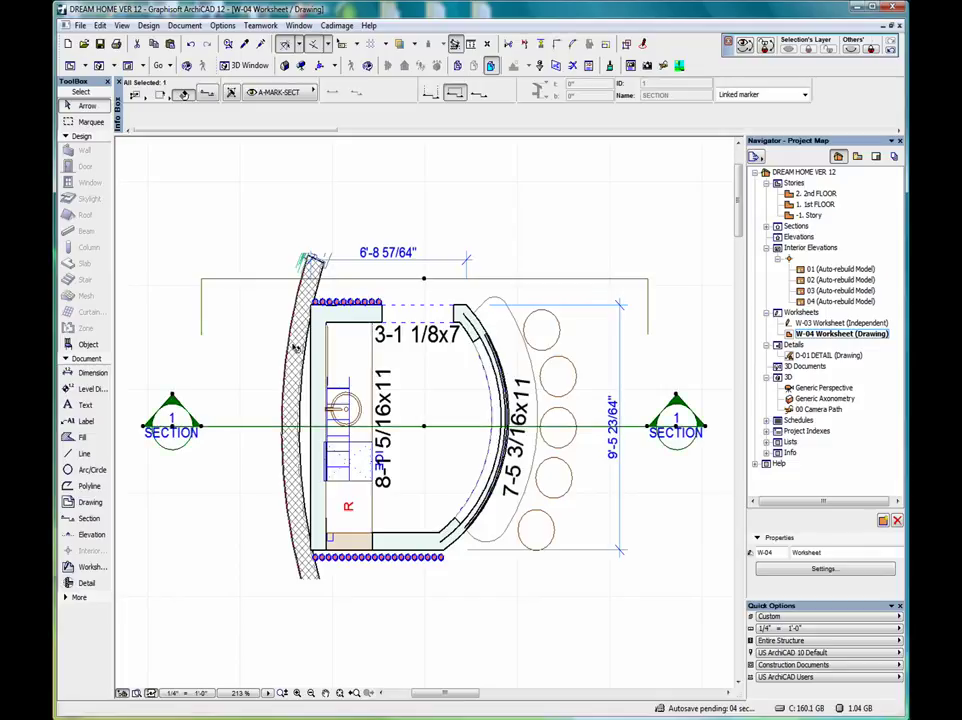
{"action": "right_click", "coordinate": [304, 178]}
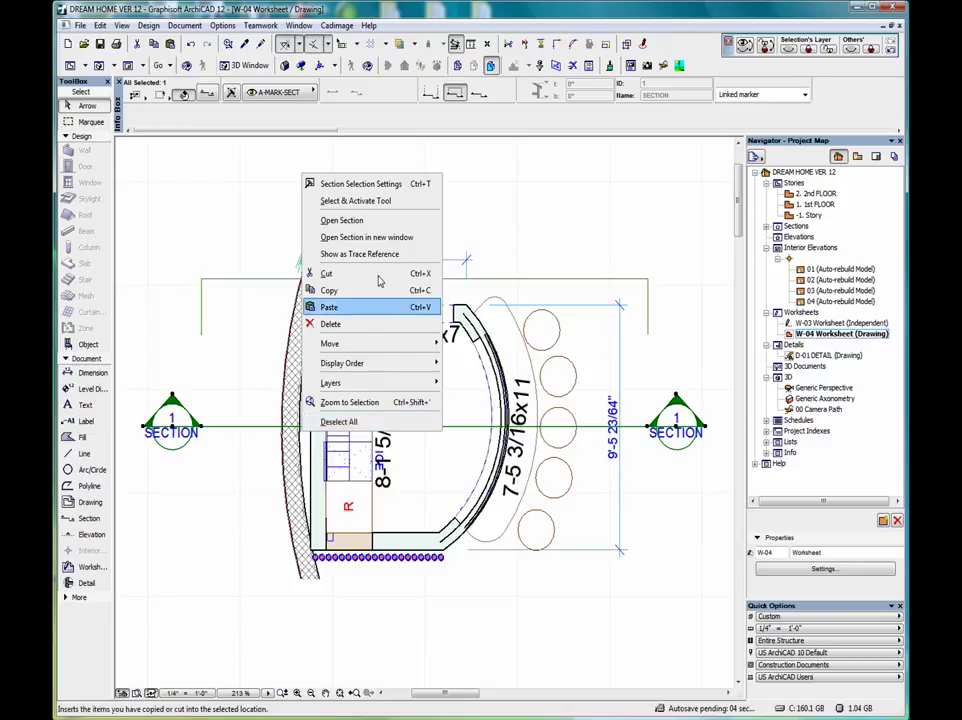
{"action": "left_click", "coordinate": [383, 221]}
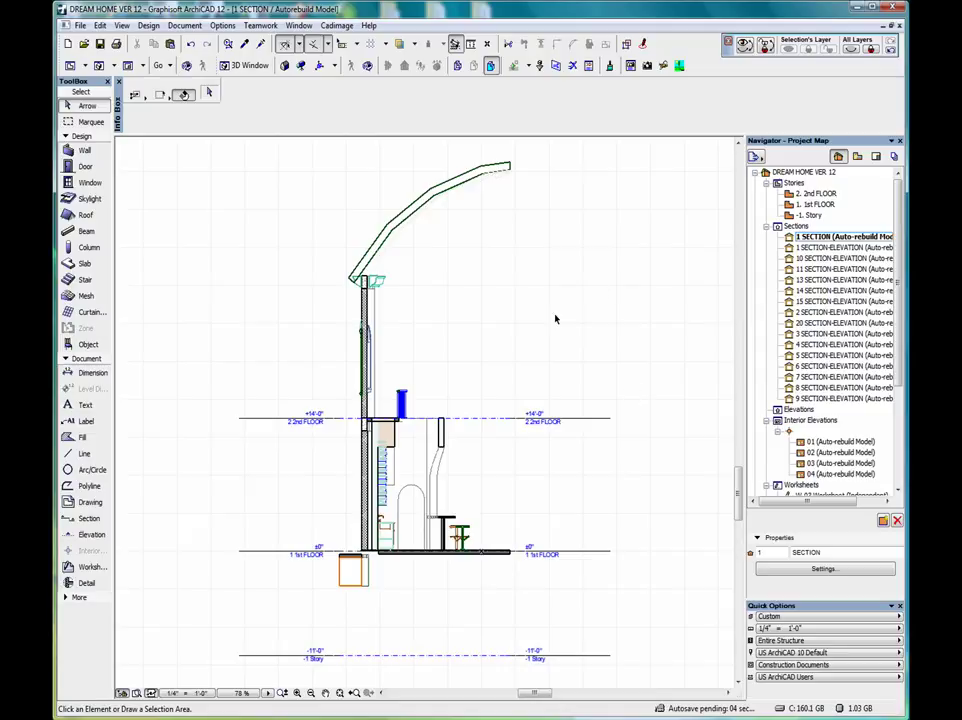
{"action": "left_click", "coordinate": [766, 227]}
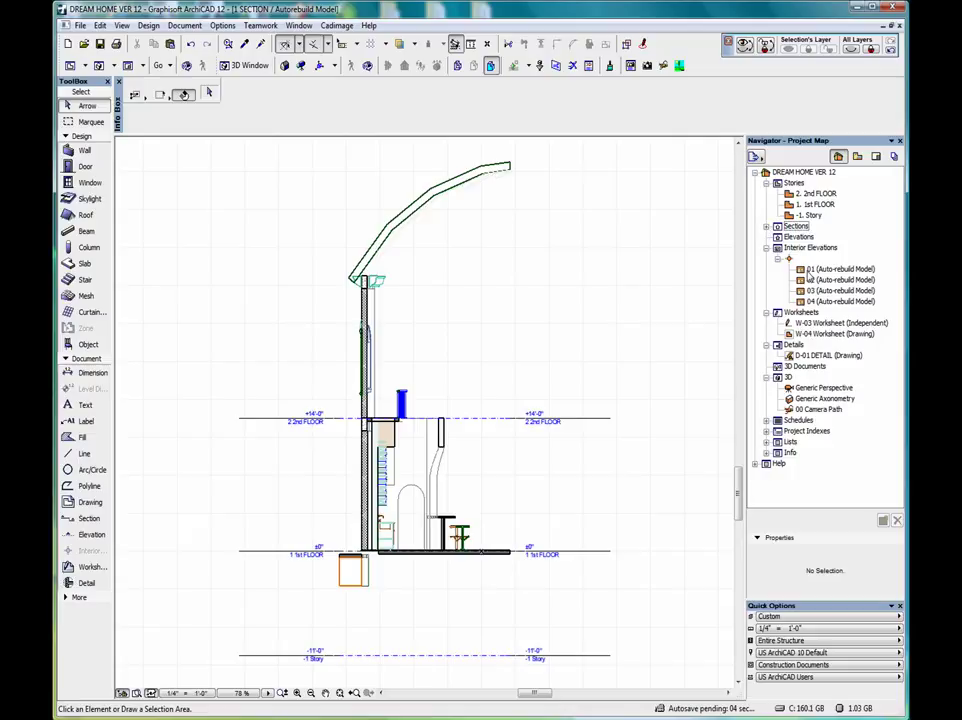
{"action": "double_click", "coordinate": [816, 334]}
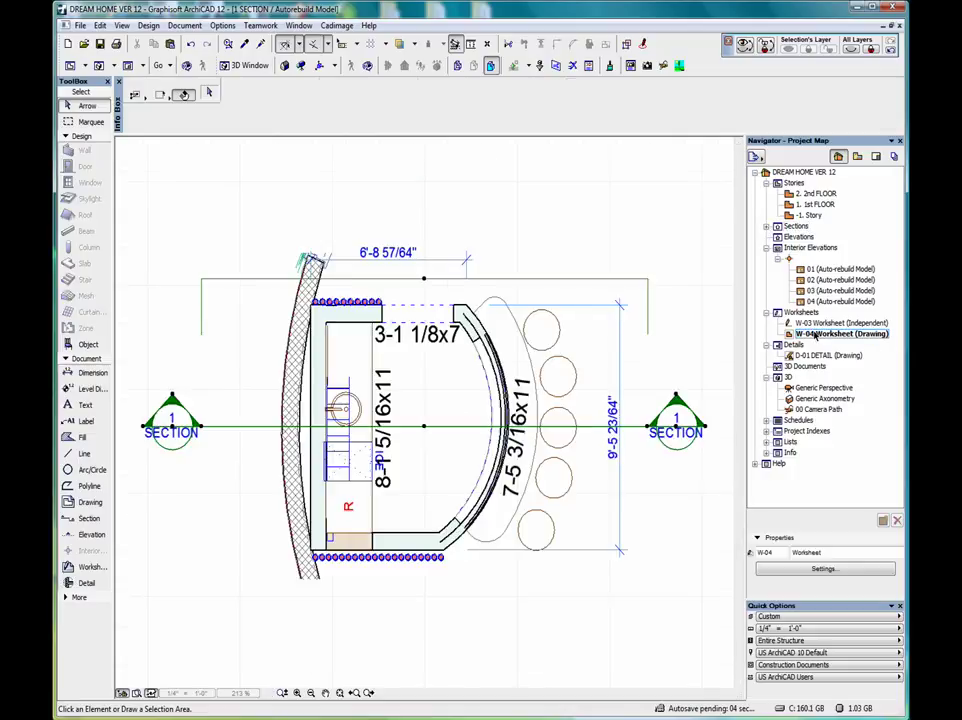
On the 1st FLOOR plan, move Bar Stool 11 left inside the curved bar, then return to W-04
{"action": "left_click", "coordinate": [560, 233]}
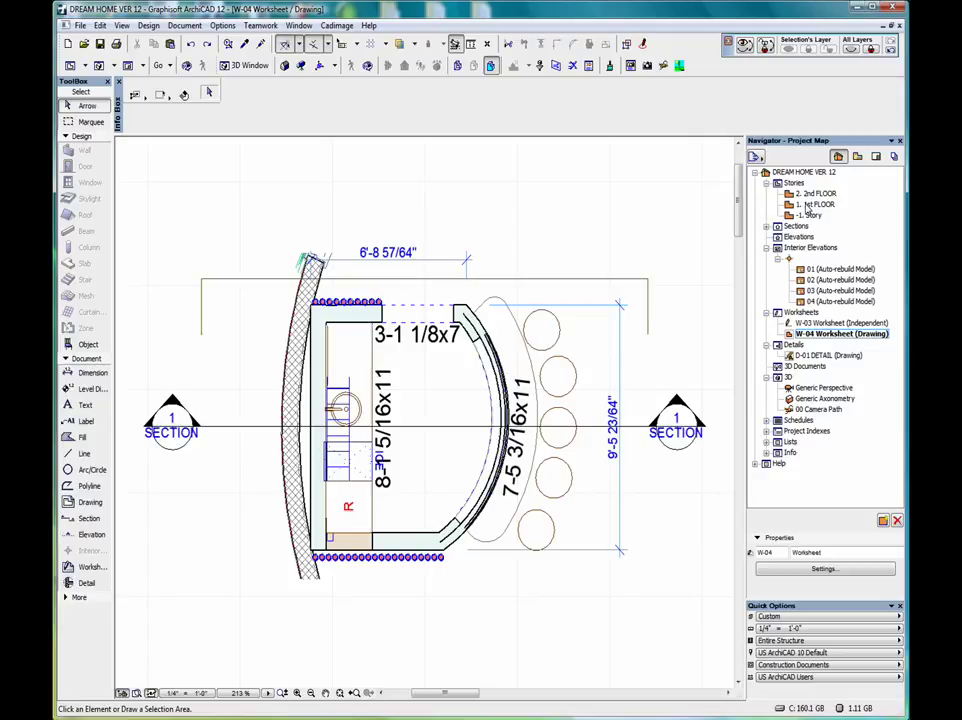
{"action": "double_click", "coordinate": [806, 205]}
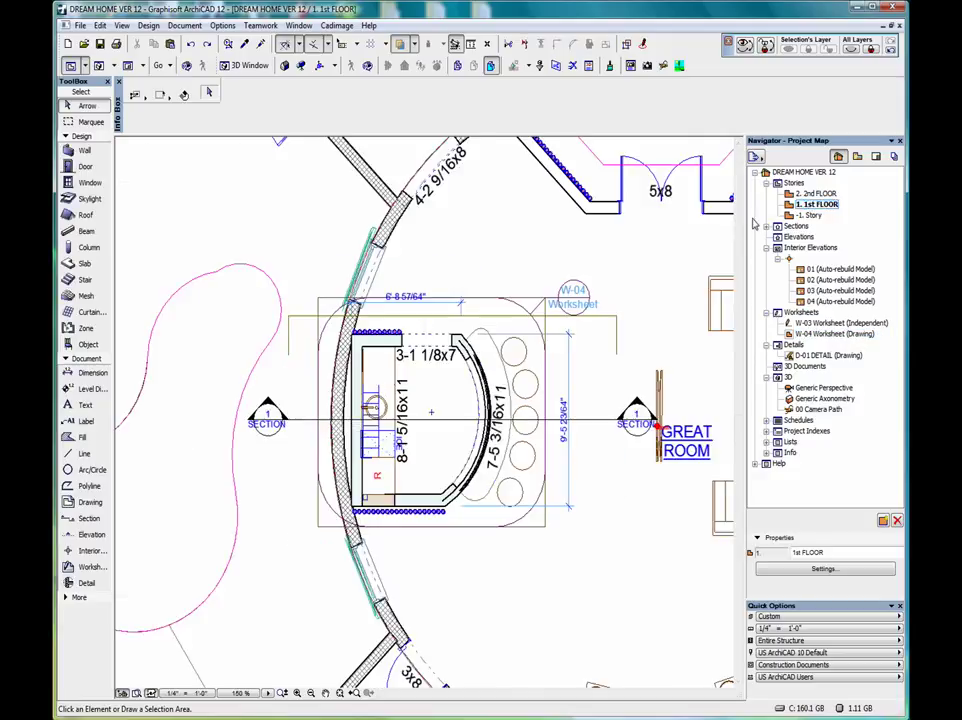
{"action": "left_click", "coordinate": [525, 384]}
{"action": "left_click", "coordinate": [525, 383]}
{"action": "left_click", "coordinate": [451, 393]}
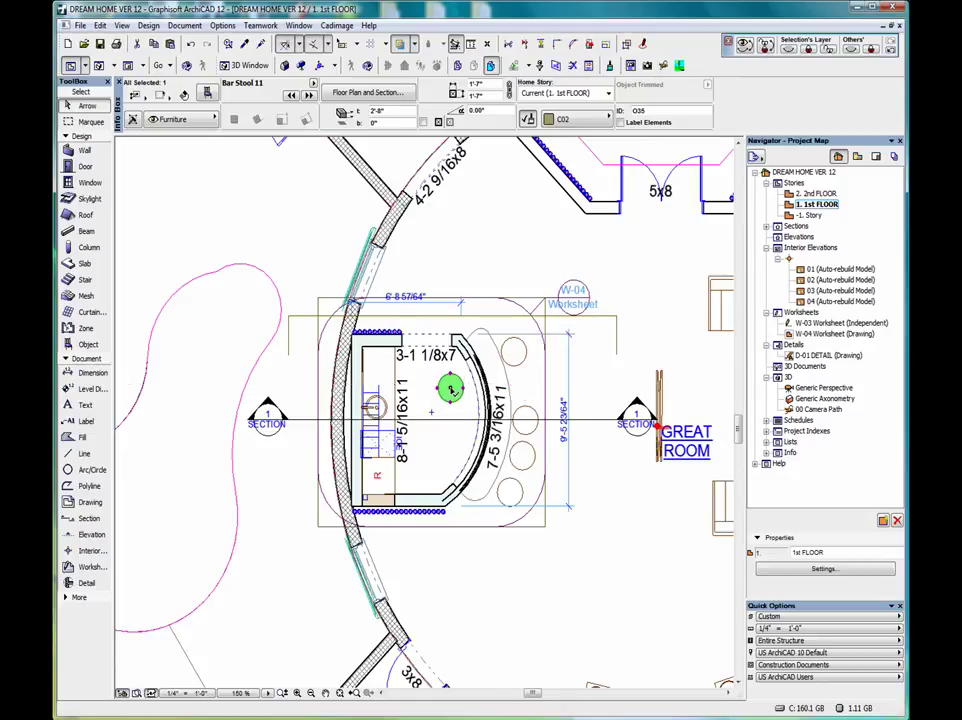
{"action": "double_click", "coordinate": [826, 336]}
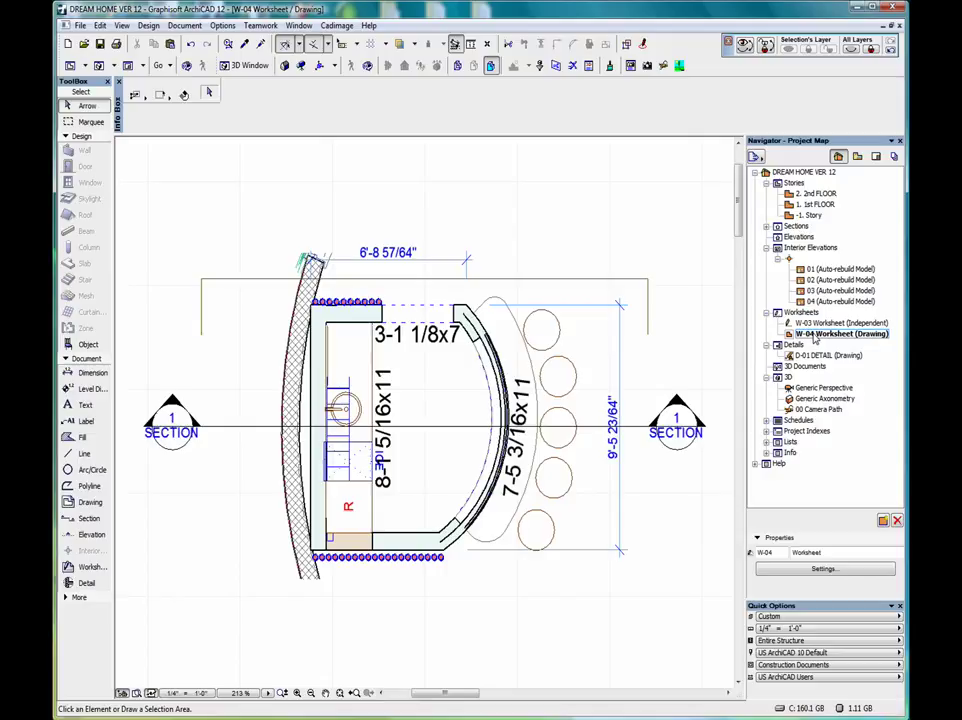
Rebuild W-04 from its source view and select the new stool circle
{"action": "right_click", "coordinate": [815, 338]}
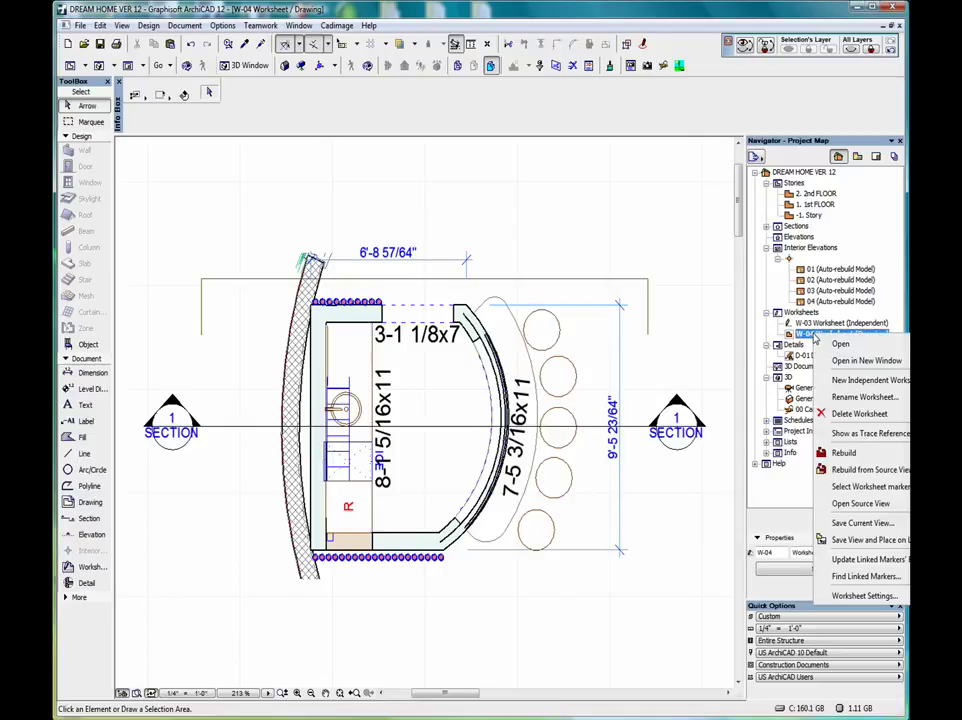
{"action": "left_click", "coordinate": [847, 472]}
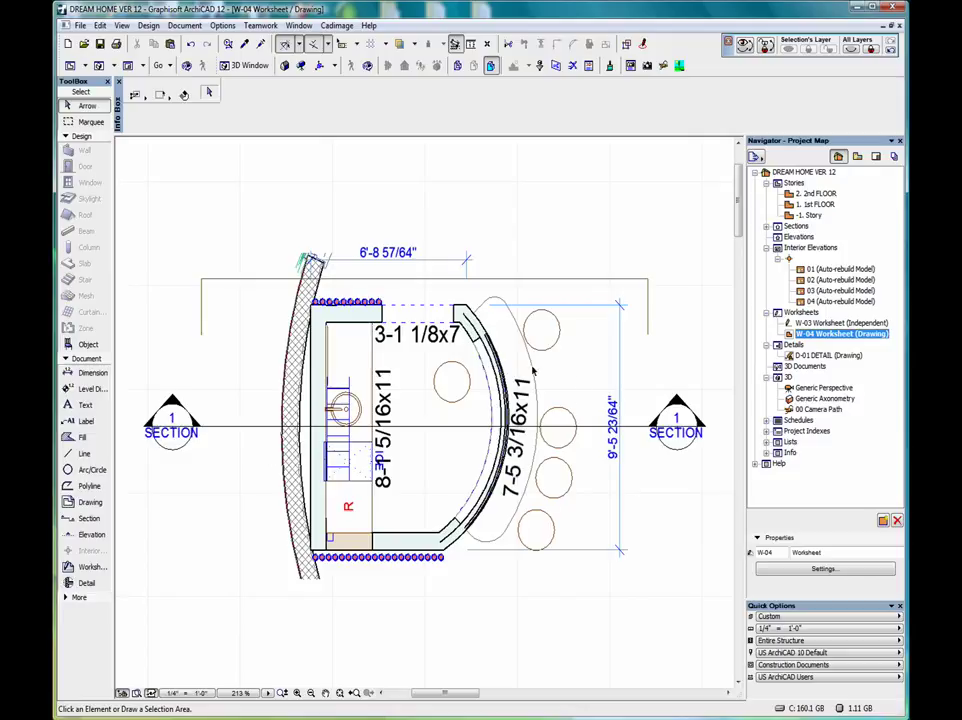
{"action": "left_click", "coordinate": [453, 383]}
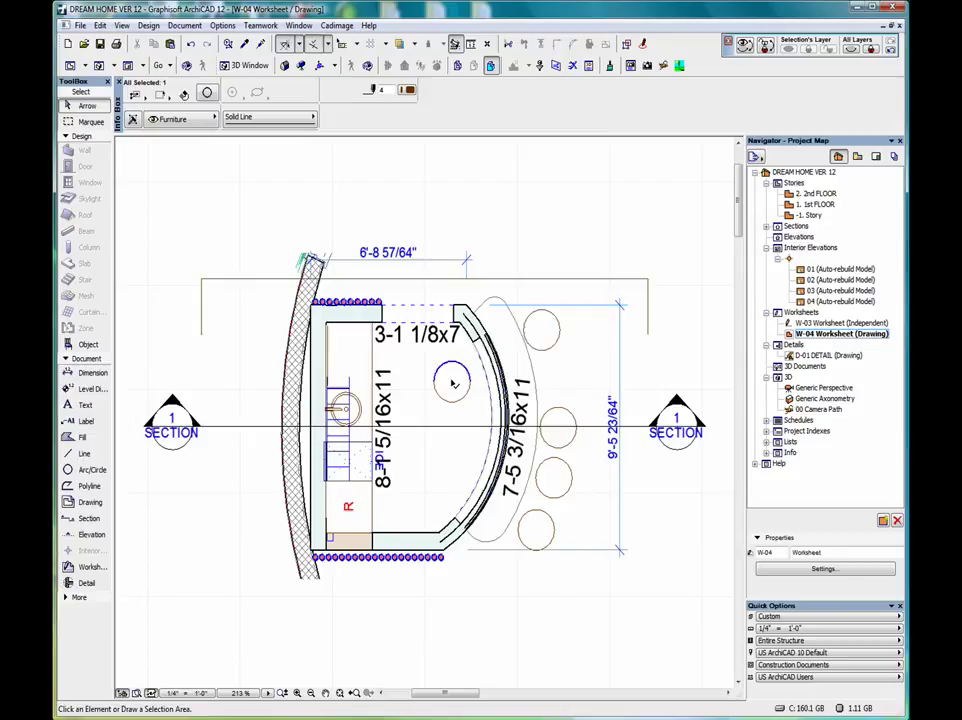
{"action": "left_click", "coordinate": [455, 392]}
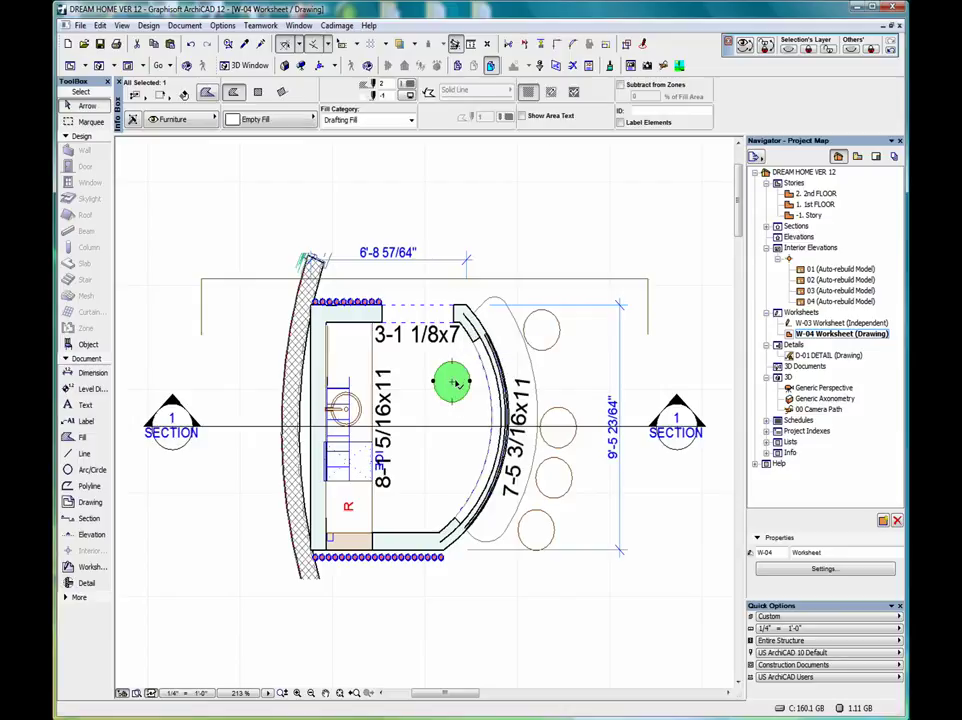
Try relocating the stool circle, then cancel the move and deselect it
{"action": "left_click_drag", "start_coordinate": [452, 380], "coordinate": [553, 256]}
{"action": "left_click", "coordinate": [553, 256]}
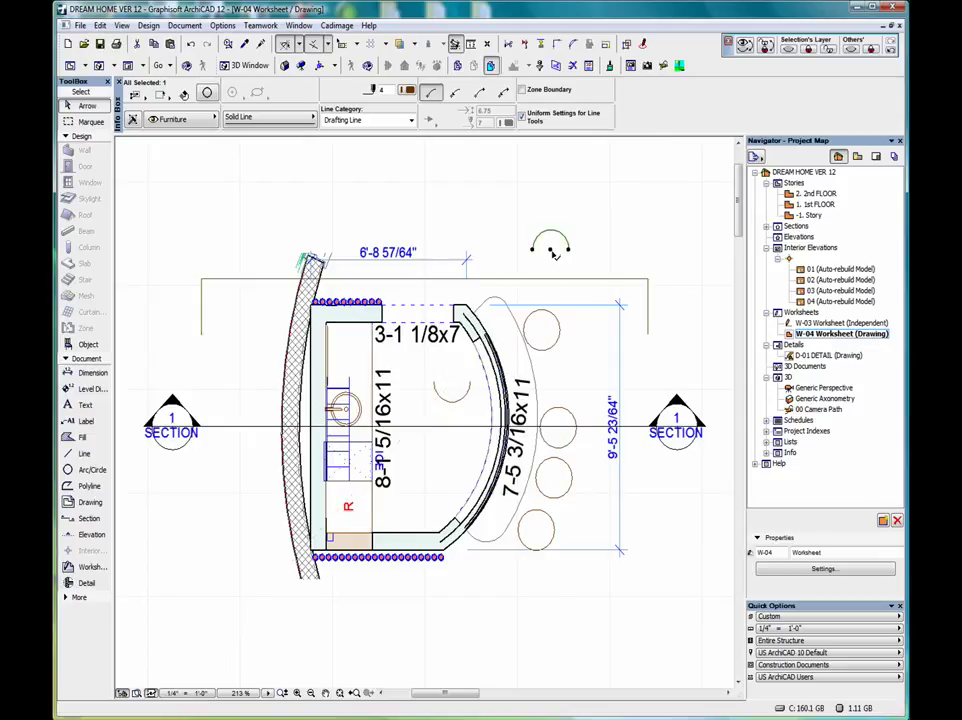
{"action": "left_click", "coordinate": [549, 251]}
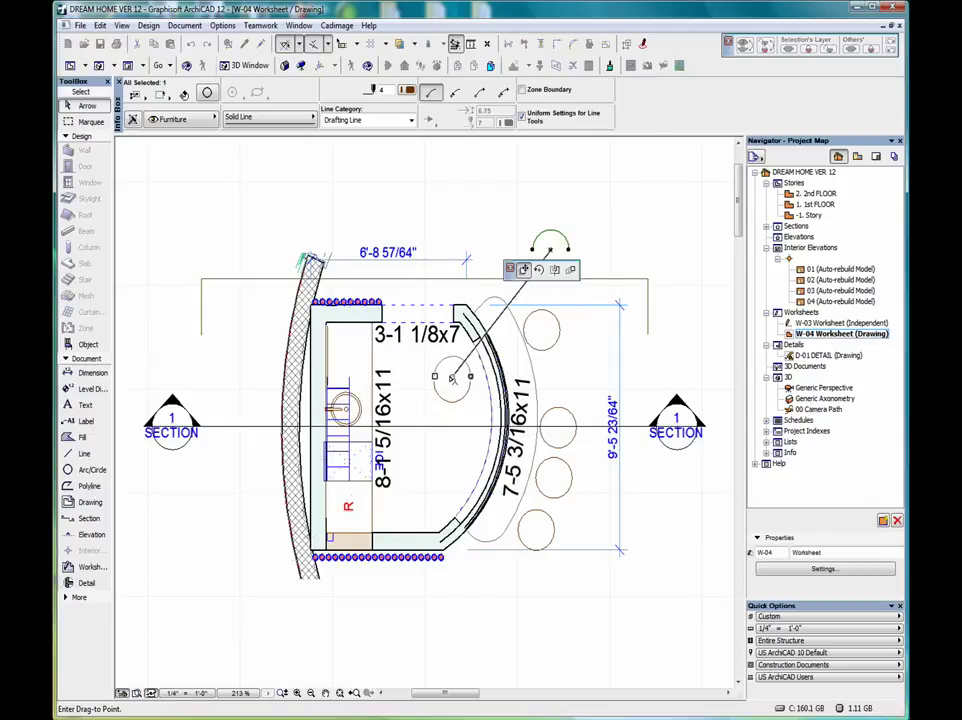
{"action": "key", "text": "Escape"}
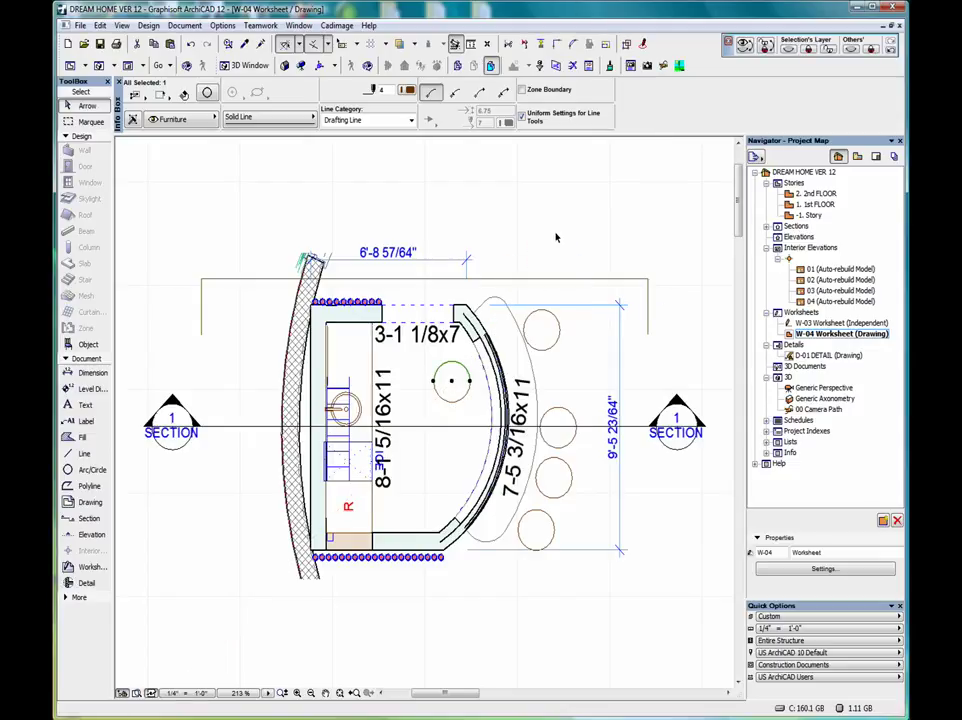
{"action": "key", "text": "Escape"}
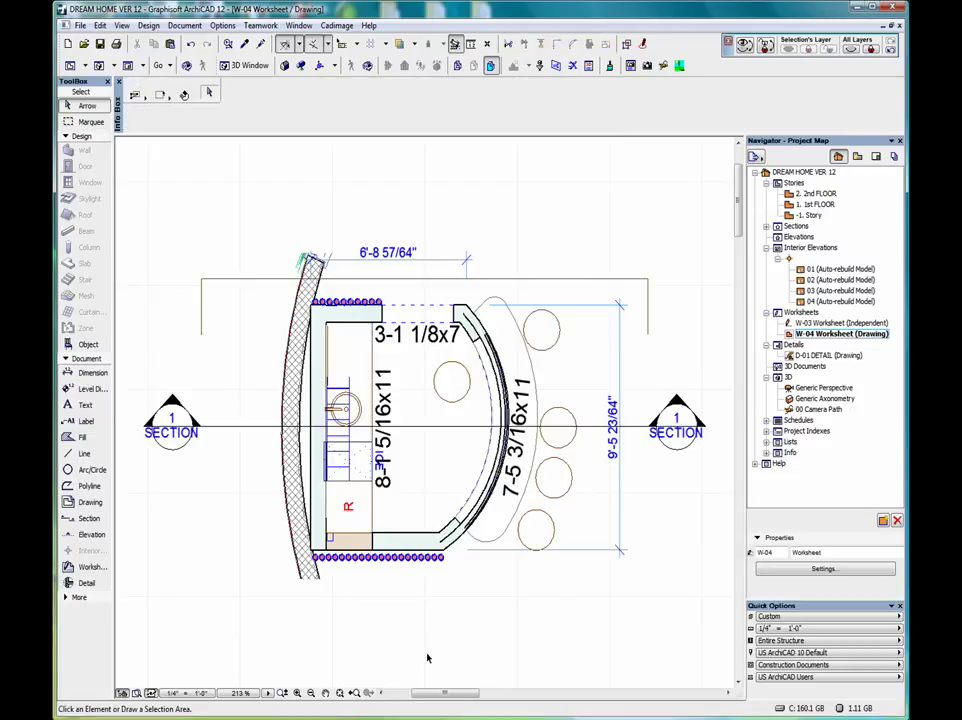
Reopen the 1st FLOOR plan, deselect the bar stool, and select the Worksheets folder
{"action": "double_click", "coordinate": [817, 204]}
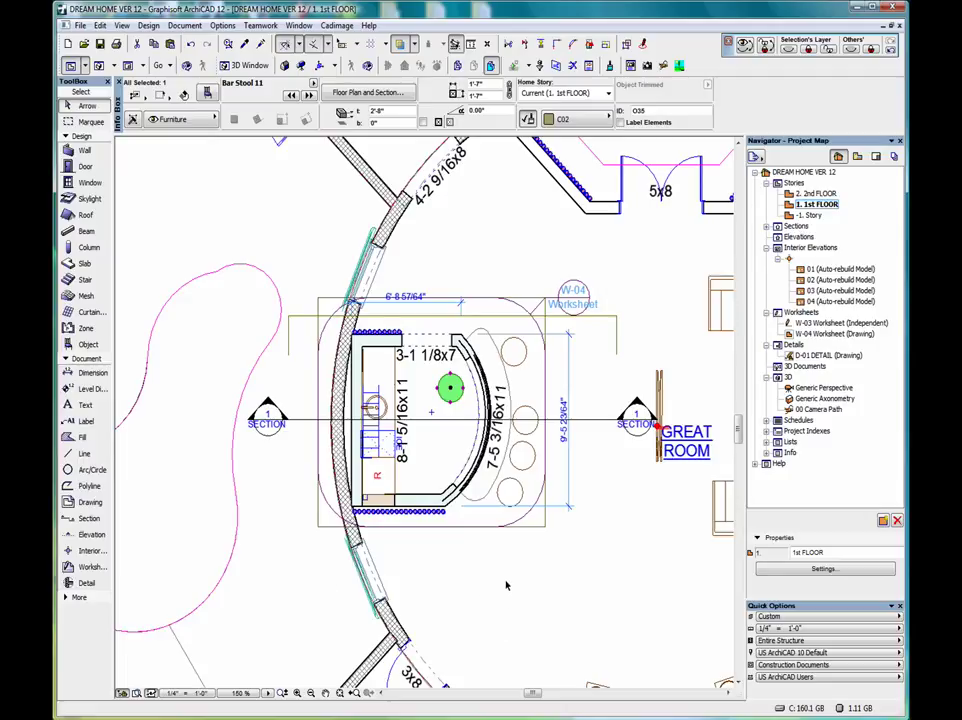
{"action": "key", "text": "Escape"}
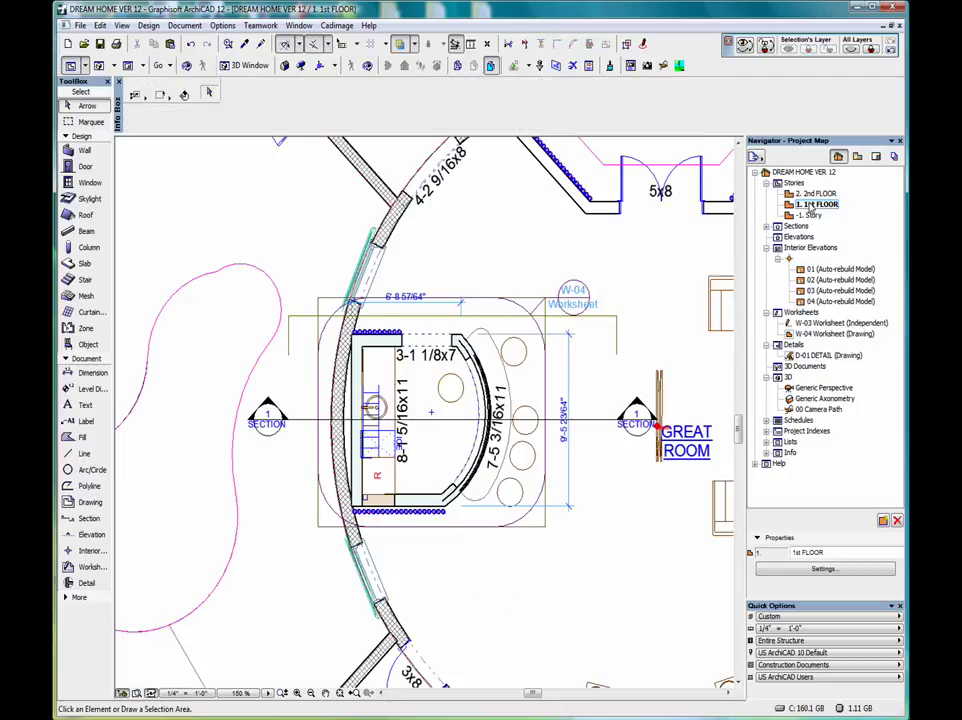
{"action": "left_click", "coordinate": [805, 312]}
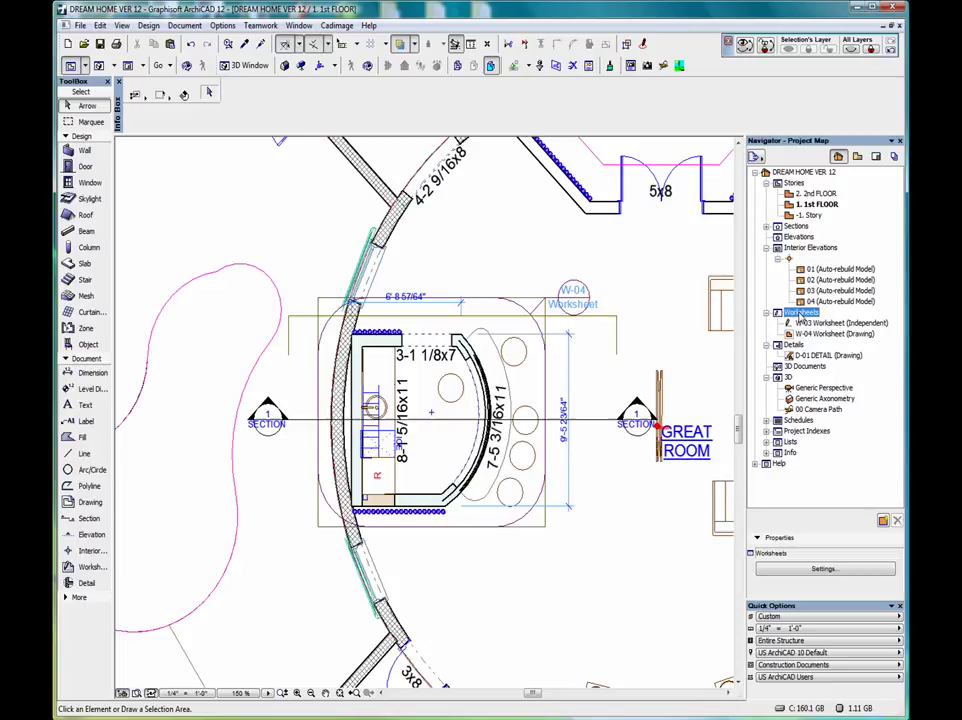